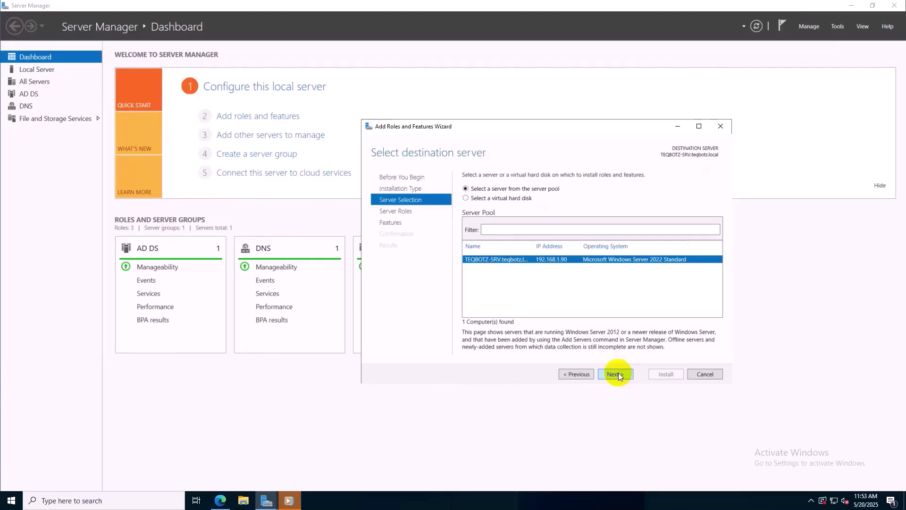
# Select the DHCP Server role for the chosen destination server, including its required management tools
pyautogui.click(615, 374)
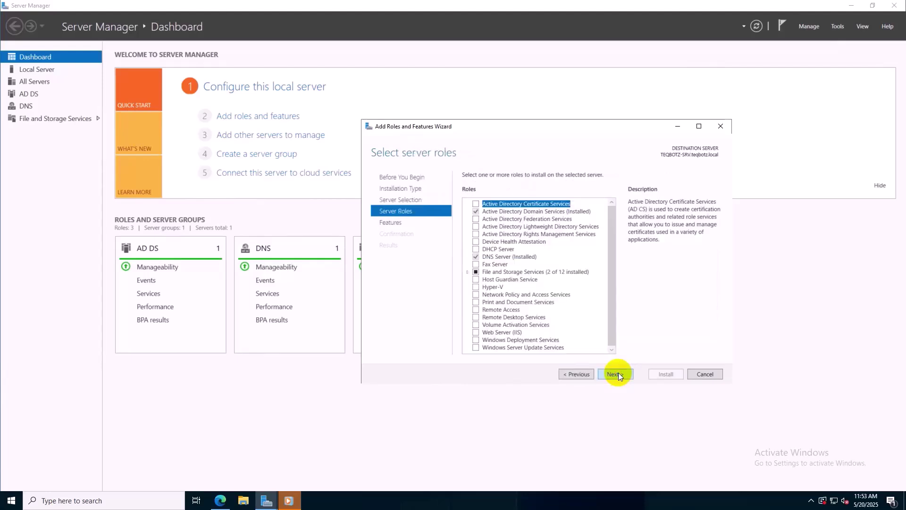
pyautogui.click(475, 248)
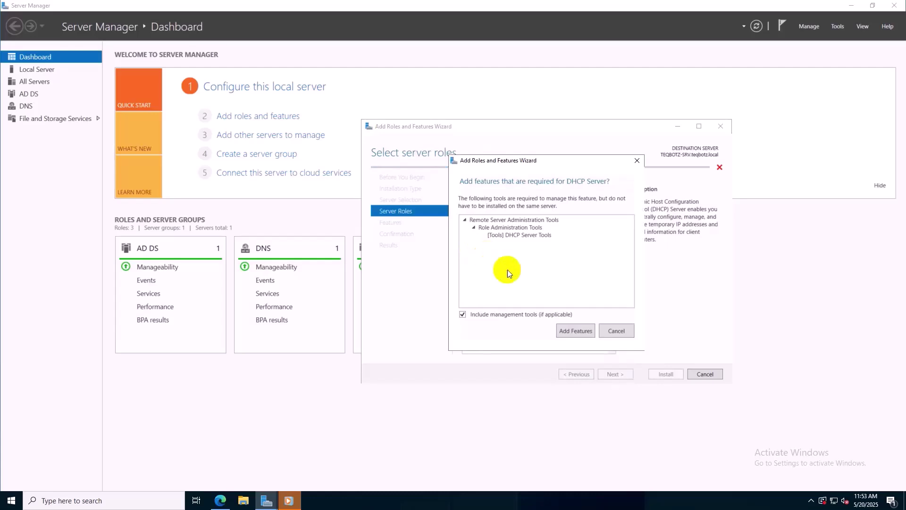
pyautogui.click(571, 332)
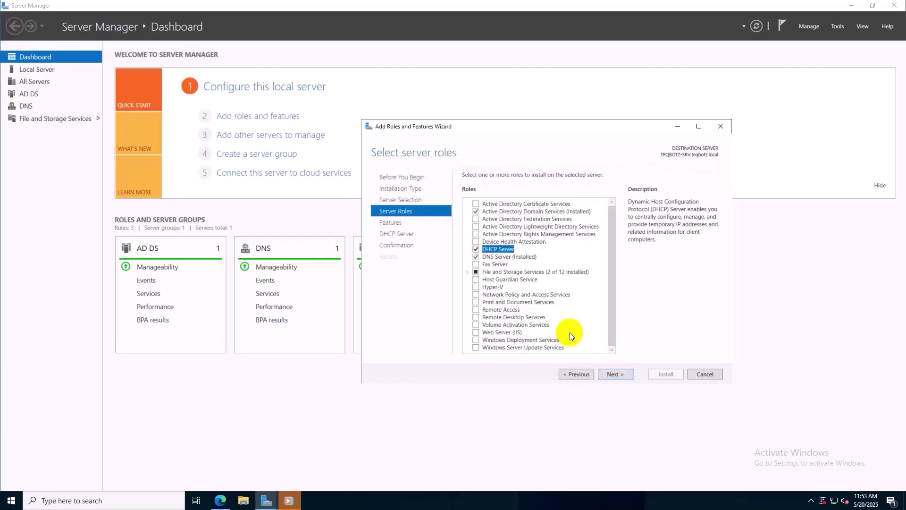
pyautogui.click(603, 374)
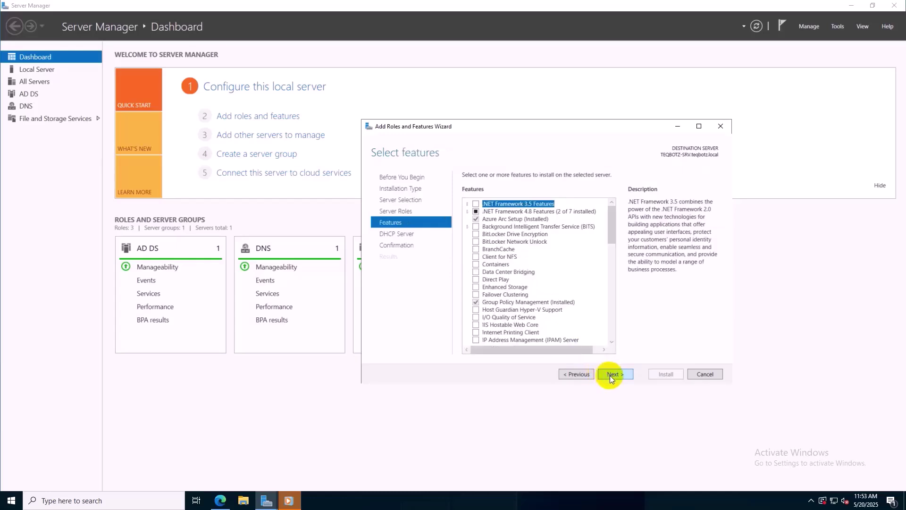
# Keep the default features, install the DHCP Server role, and close the wizard once installation completes
pyautogui.click(610, 376)
pyautogui.click(610, 375)
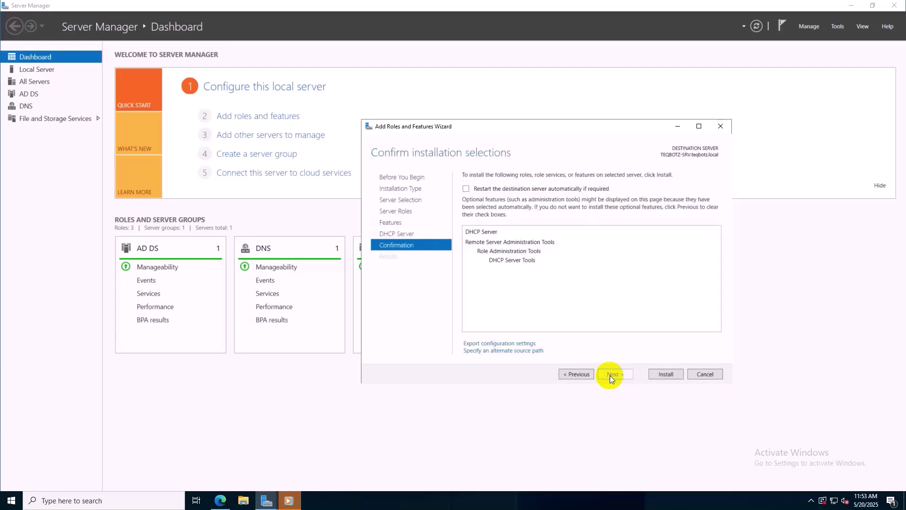
pyautogui.click(664, 374)
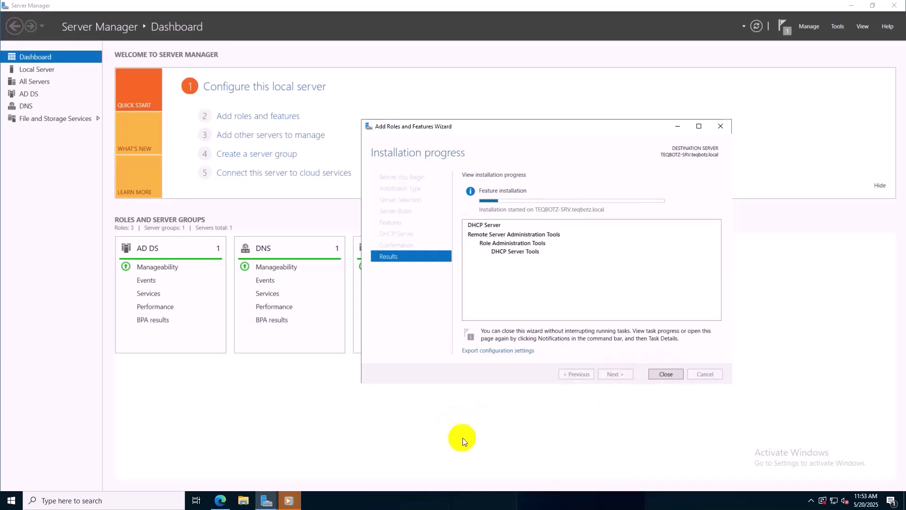
pyautogui.click(468, 434)
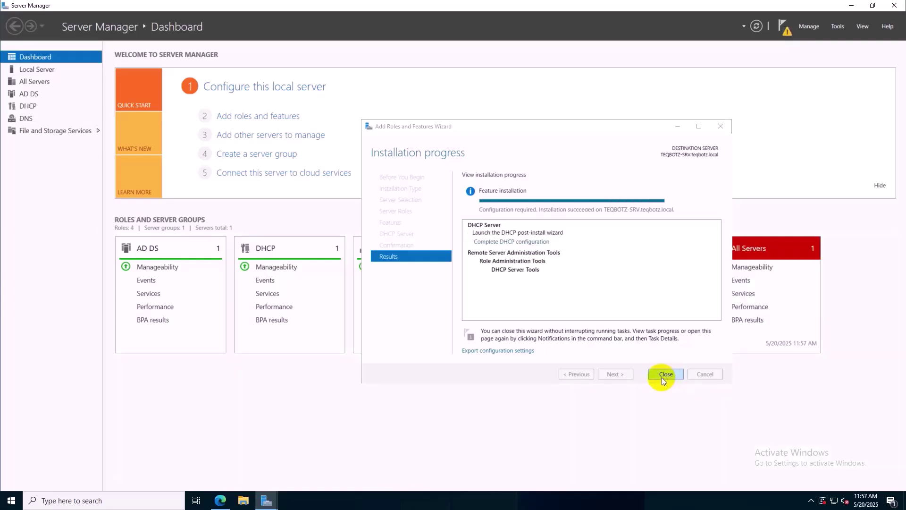
pyautogui.click(661, 375)
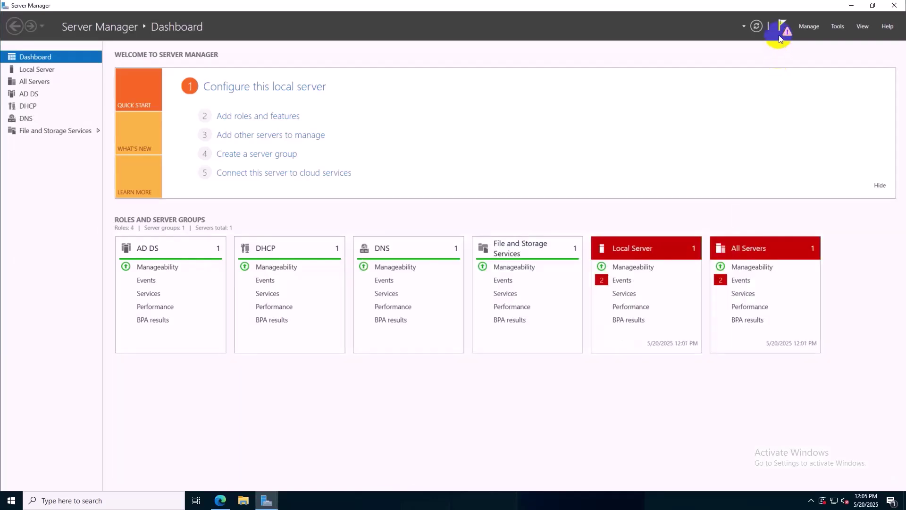
# Complete the DHCP post-install configuration, authorizing the server in AD DS with the preset administrator credentials
pyautogui.click(783, 29)
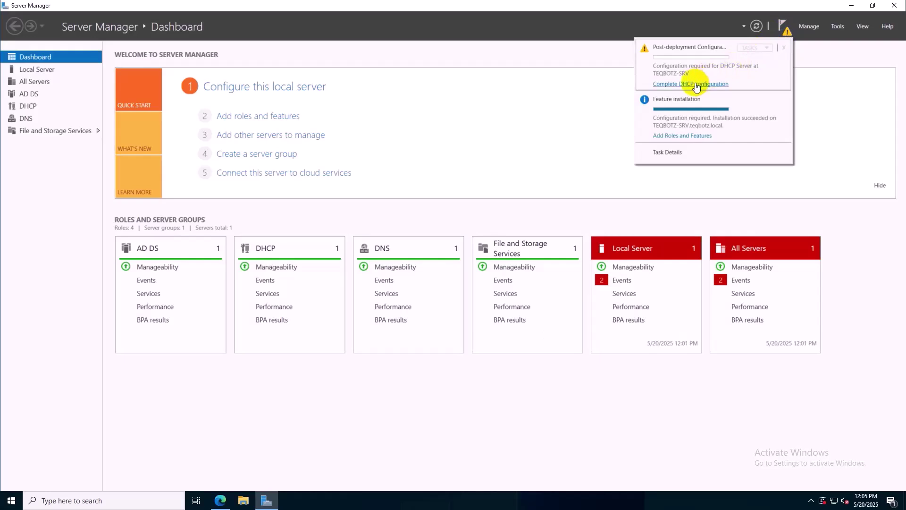
pyautogui.click(695, 85)
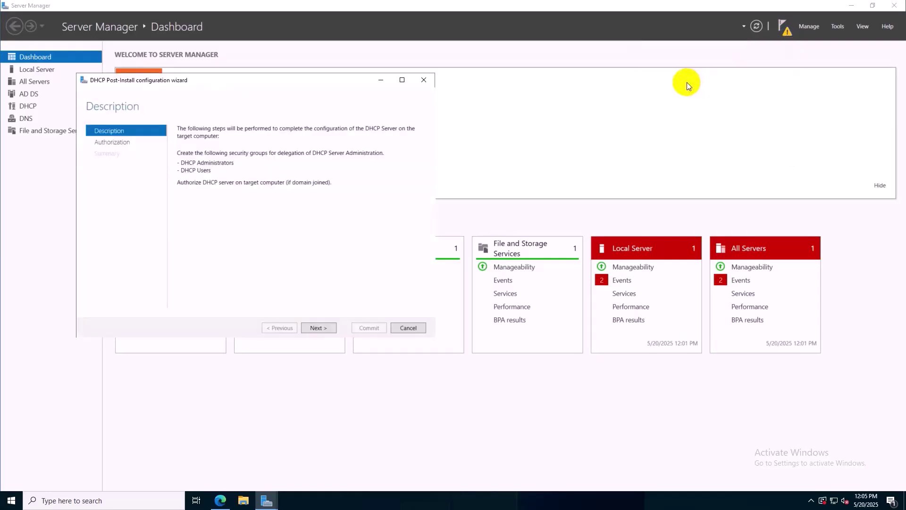
pyautogui.click(321, 328)
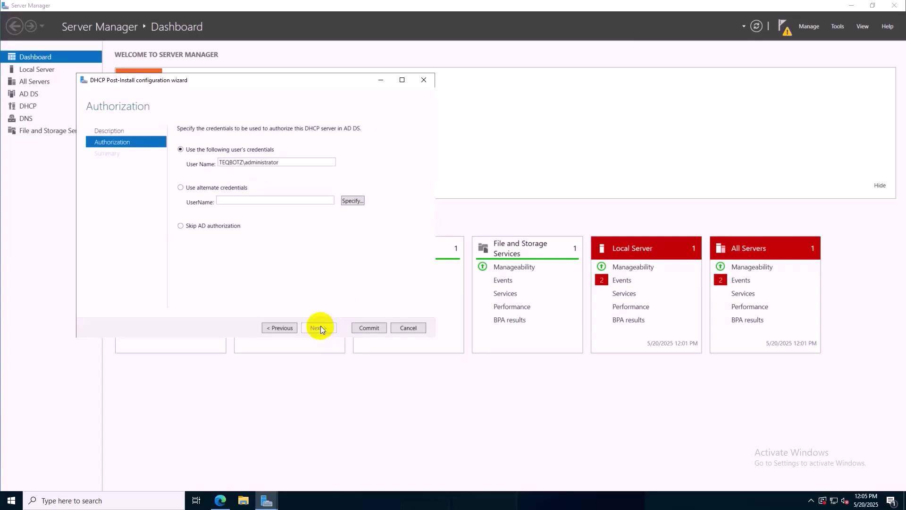
pyautogui.click(370, 326)
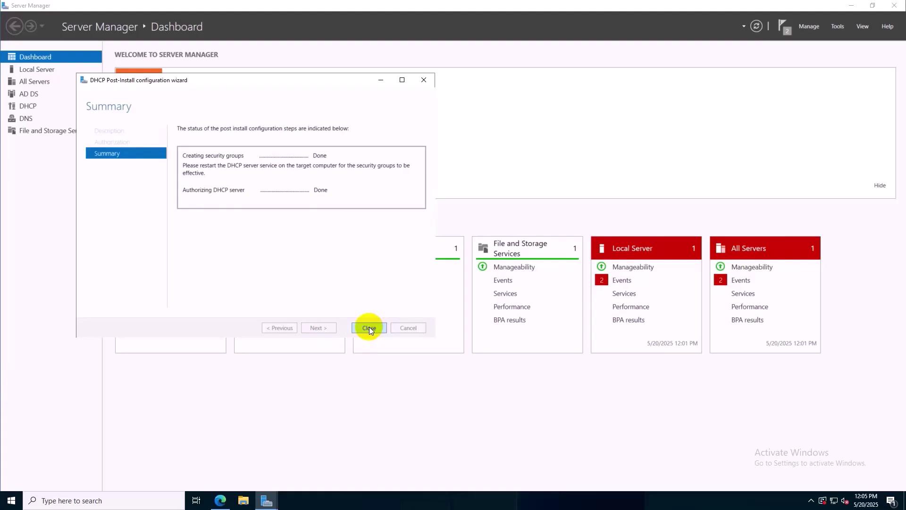
pyautogui.click(369, 328)
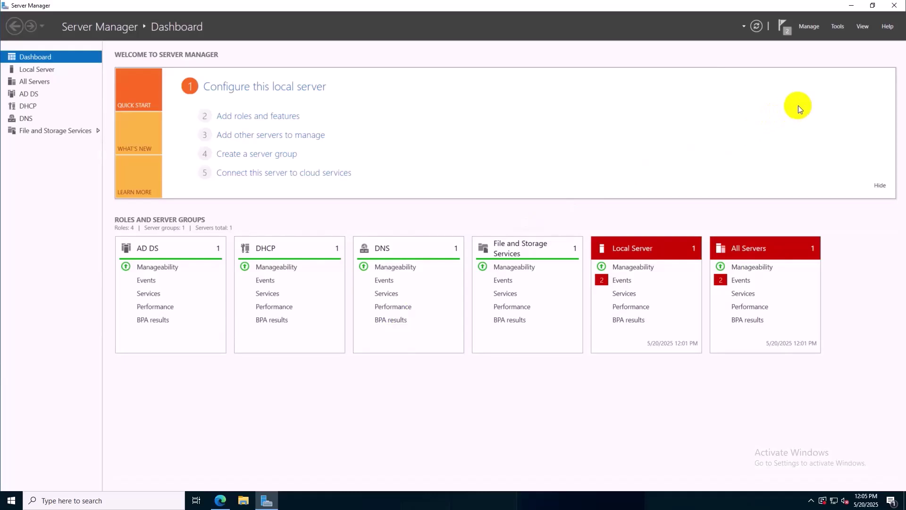
# Open the DHCP management console in a maximized window and expand the server's tree down to the contents of IPv4
pyautogui.click(839, 27)
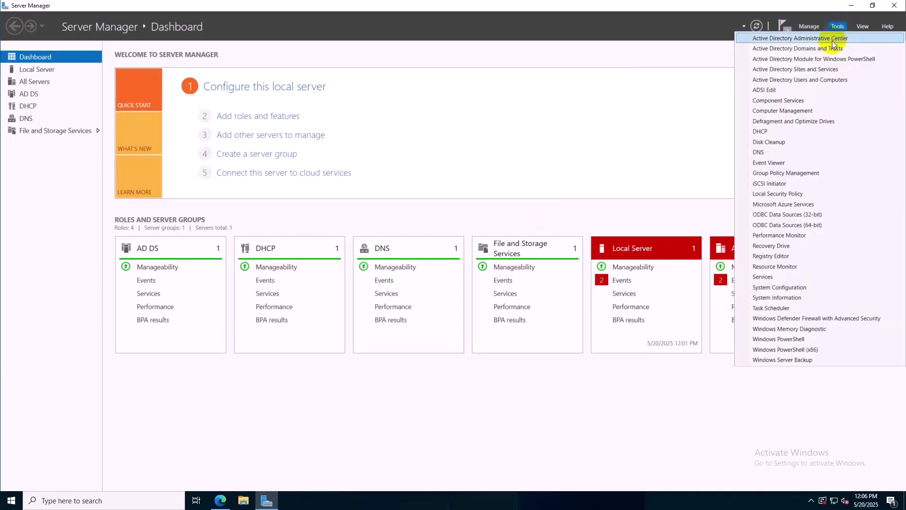
pyautogui.click(766, 132)
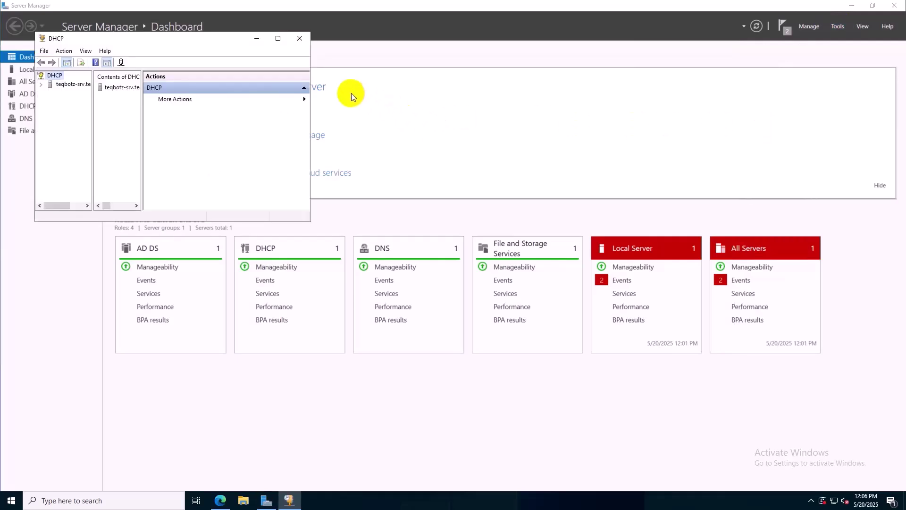
pyautogui.click(279, 39)
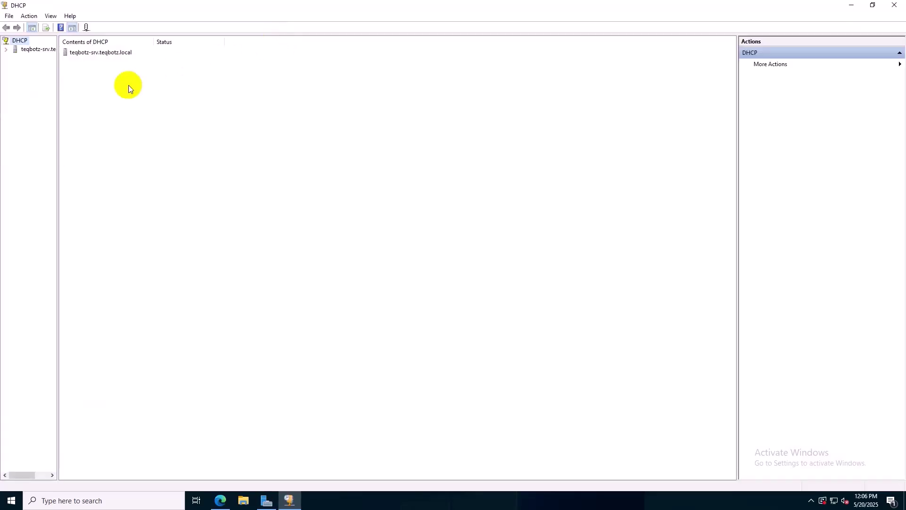
pyautogui.moveTo(58, 114); pyautogui.dragTo(176, 111)
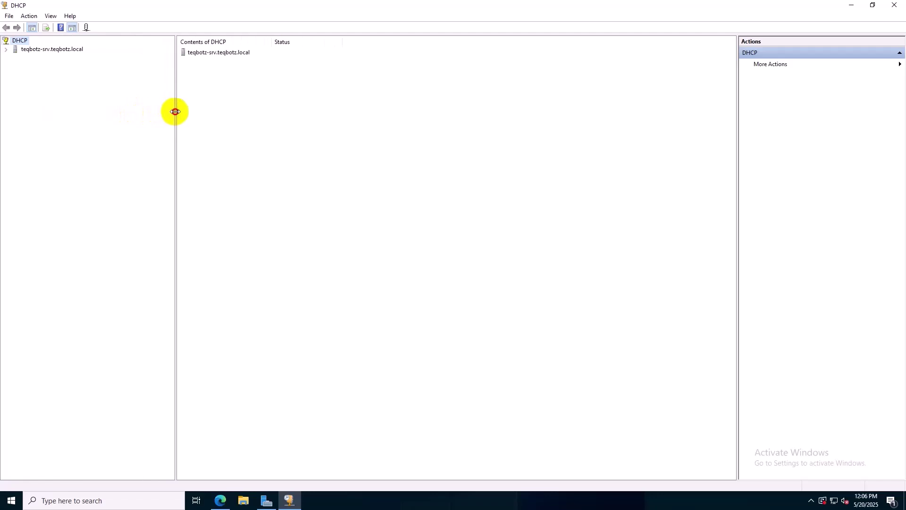
pyautogui.click(5, 50)
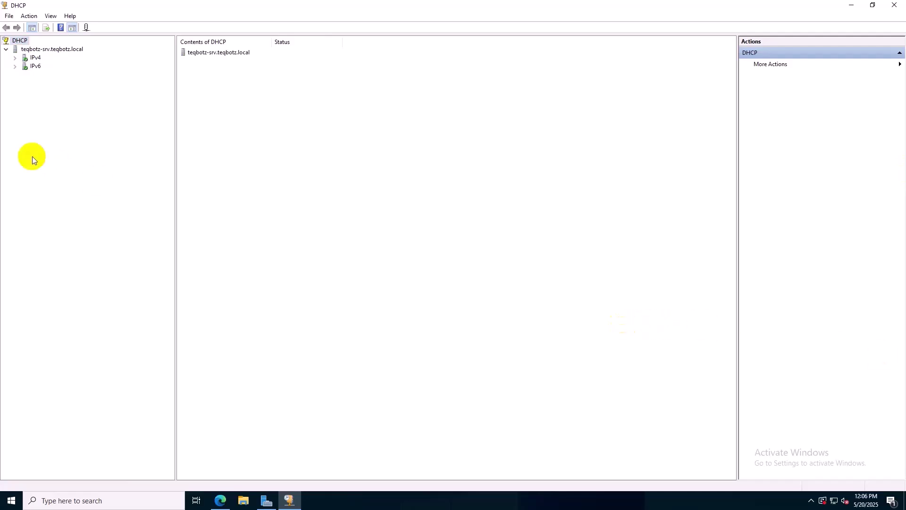
pyautogui.rightClick(36, 50)
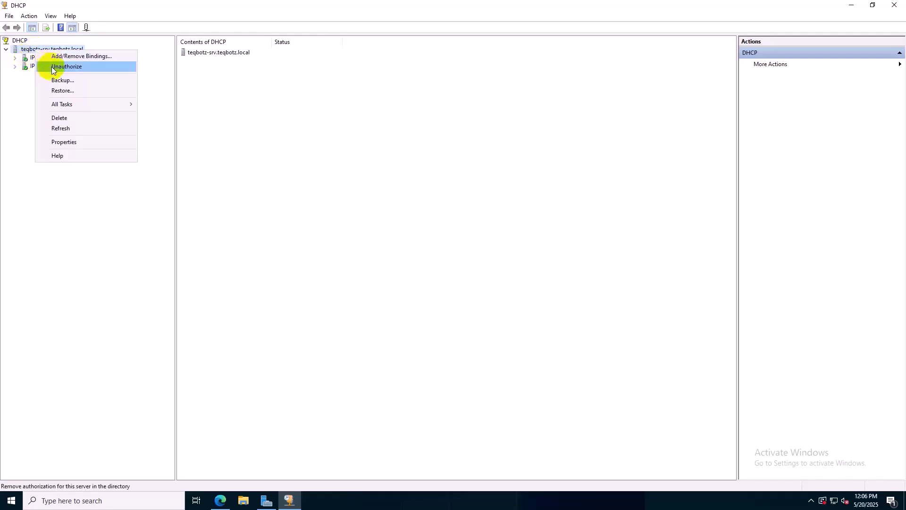
pyautogui.doubleClick(29, 59)
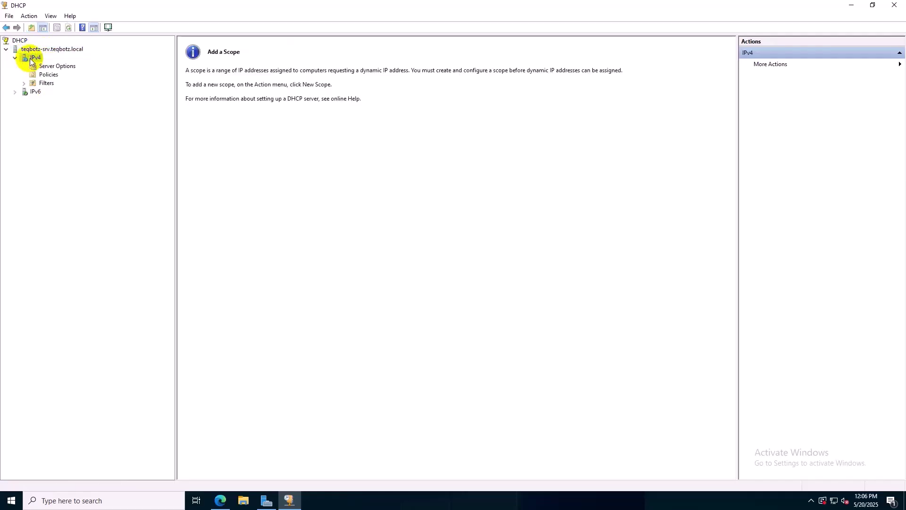
# Start a new IPv4 scope and name it "Office LAN", leaving the description empty
pyautogui.rightClick(29, 58)
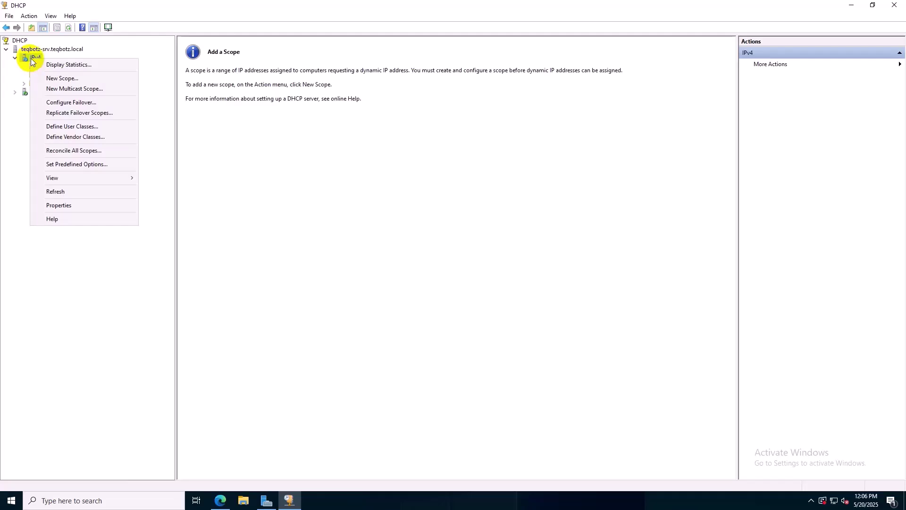
pyautogui.click(55, 79)
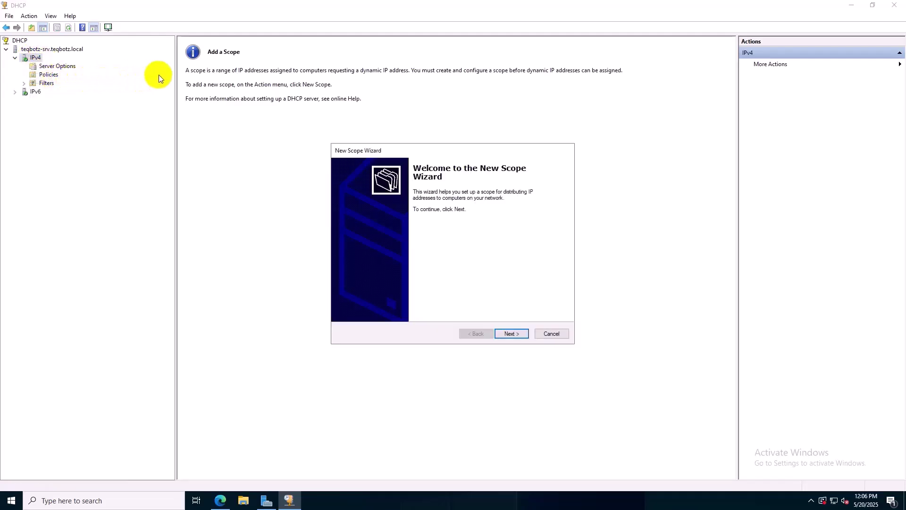
pyautogui.click(512, 334)
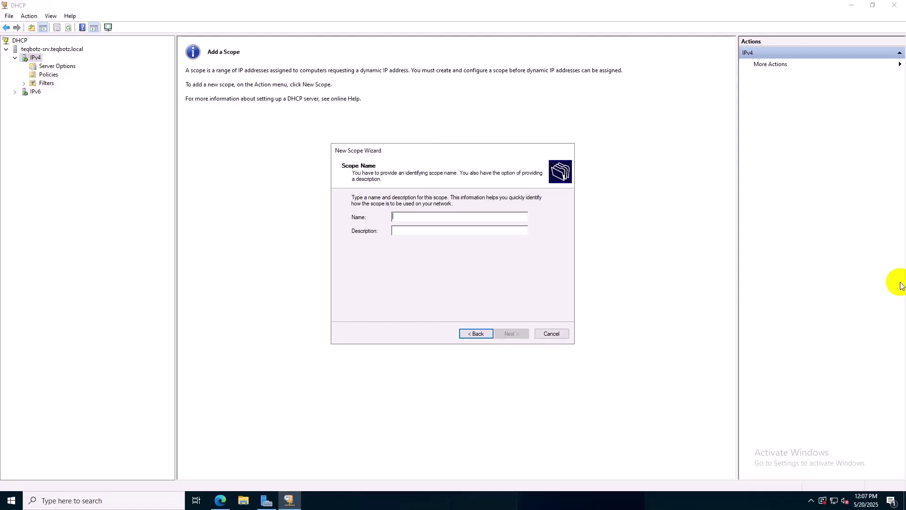
pyautogui.write('Of')
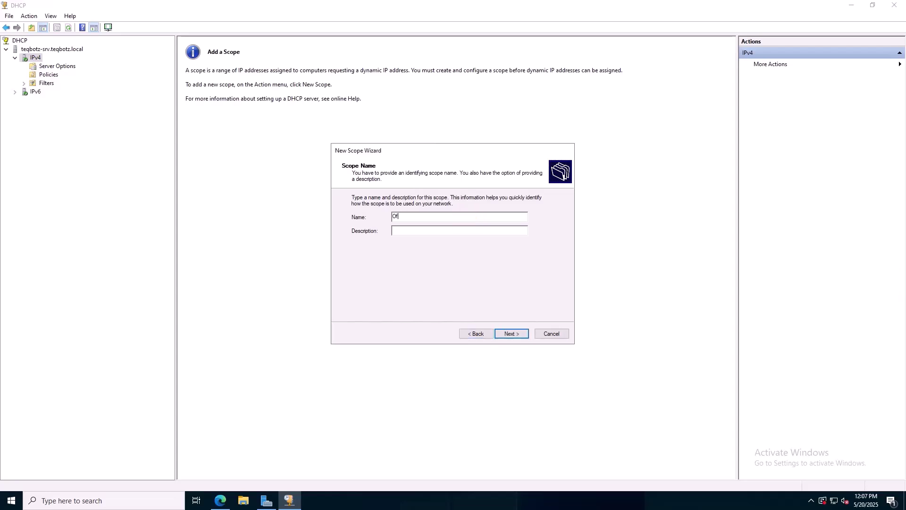
pyautogui.write('fice LAN')
pyautogui.click(512, 334)
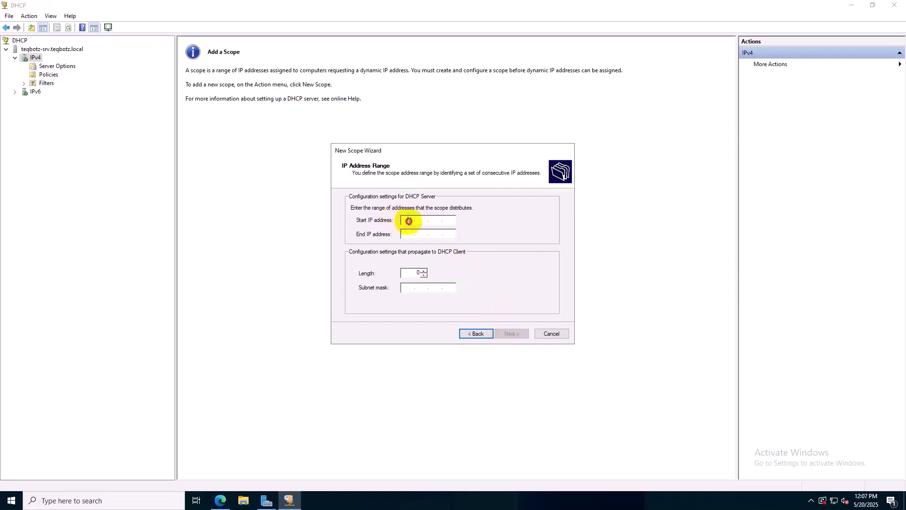
# Set the scope's address range from 192.168.1.100 to 192.168.1.200 and accept the proposed subnet mask
pyautogui.write('192.168.')
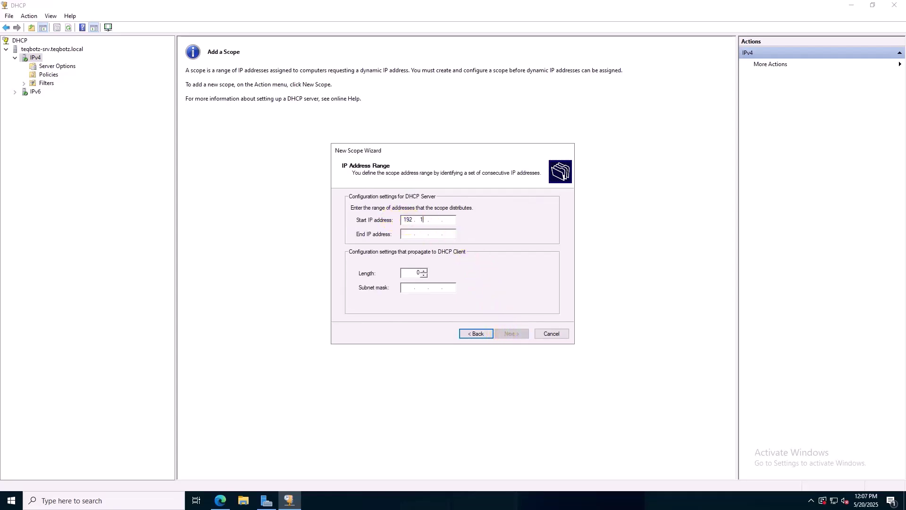
pyautogui.write('1.')
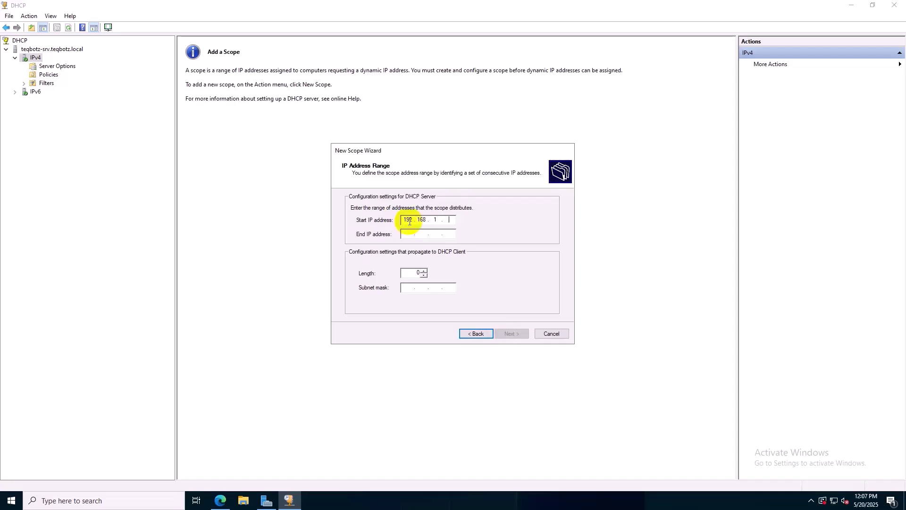
pyautogui.write('100')
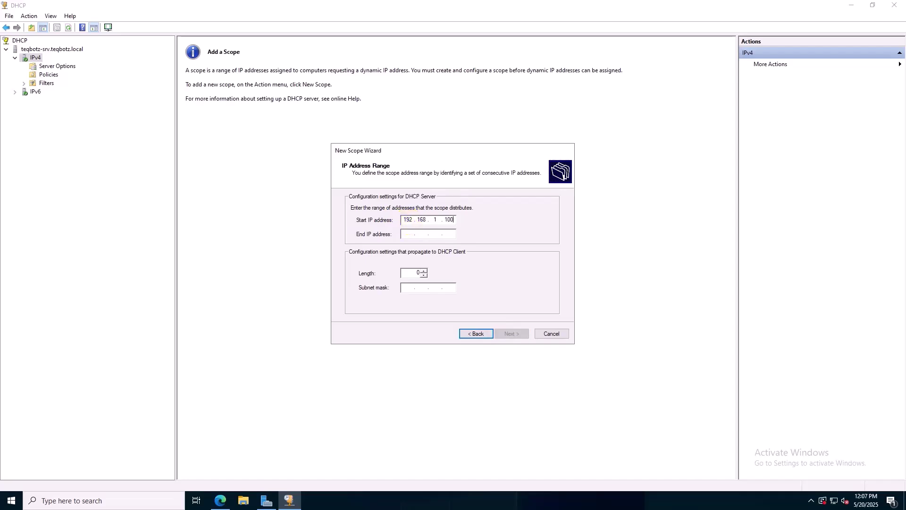
pyautogui.click(405, 234)
pyautogui.write('192.168.')
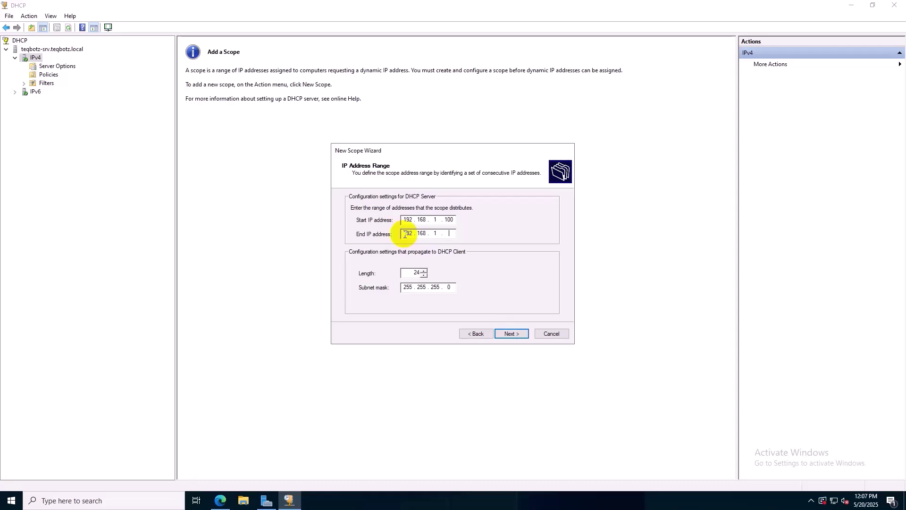
pyautogui.write('1.200')
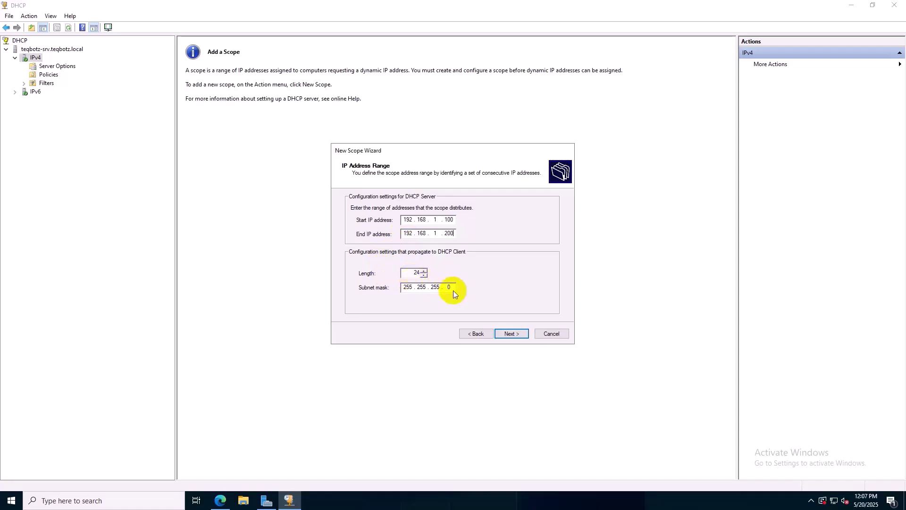
pyautogui.click(511, 335)
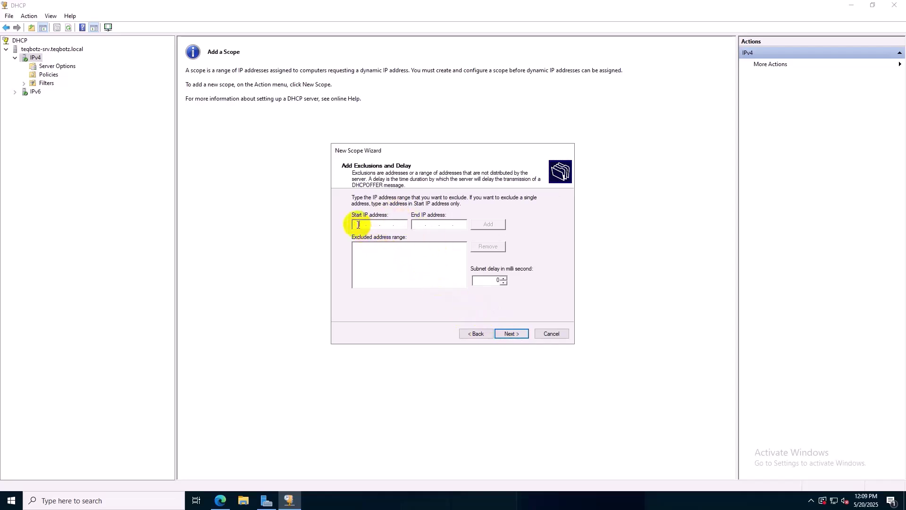
# Exclude the address range 192.168.1.120 to 192.168.1.130 from distribution, leaving the subnet delay at its default
pyautogui.write('192.168.1.120')
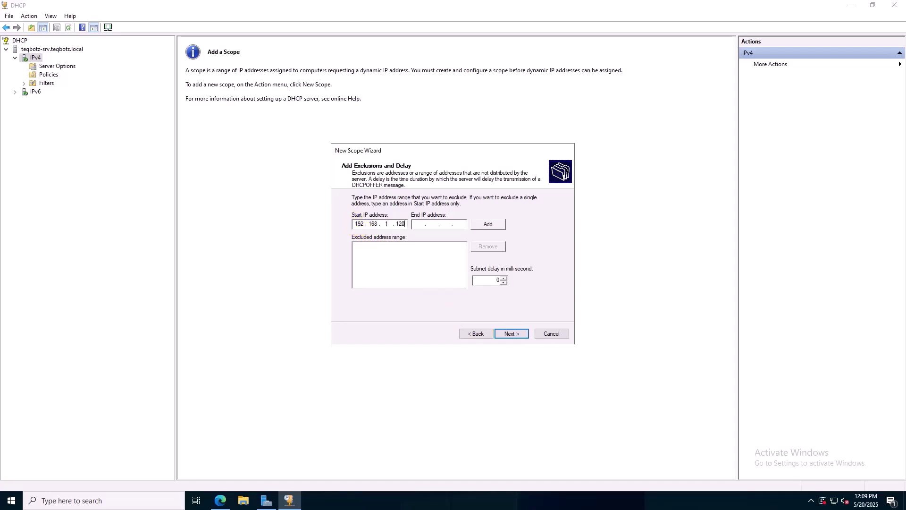
pyautogui.click(417, 224)
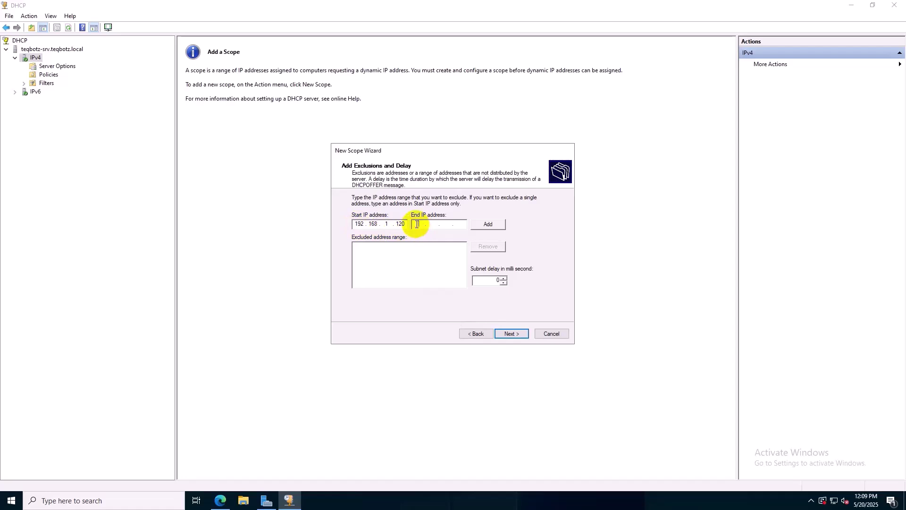
pyautogui.write('192.168.')
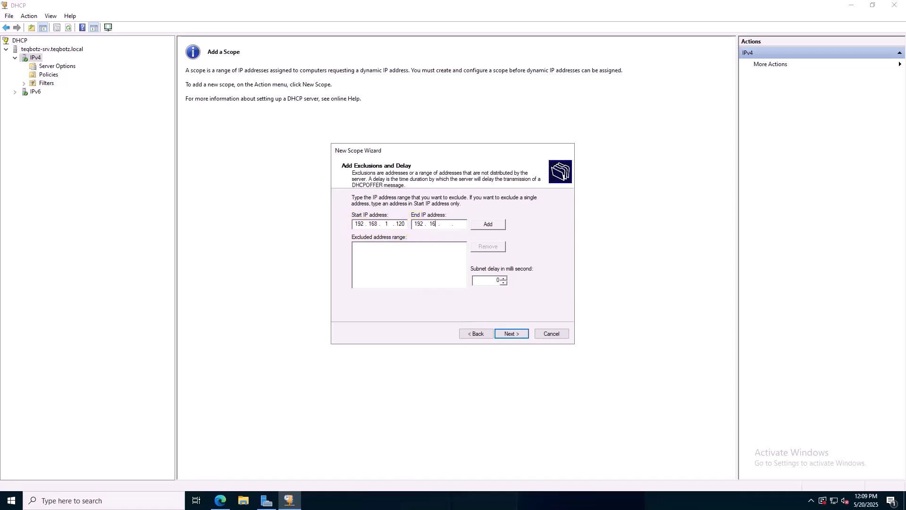
pyautogui.write('1.')
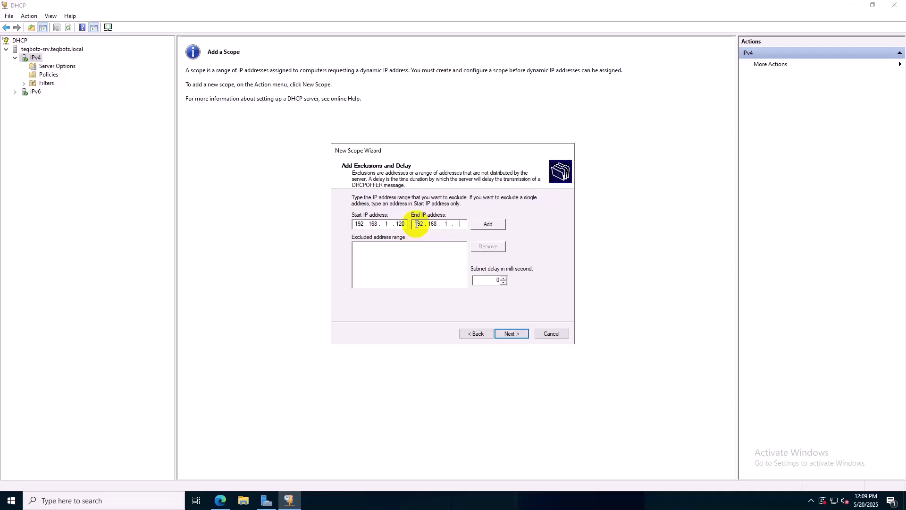
pyautogui.write('130')
pyautogui.click(489, 224)
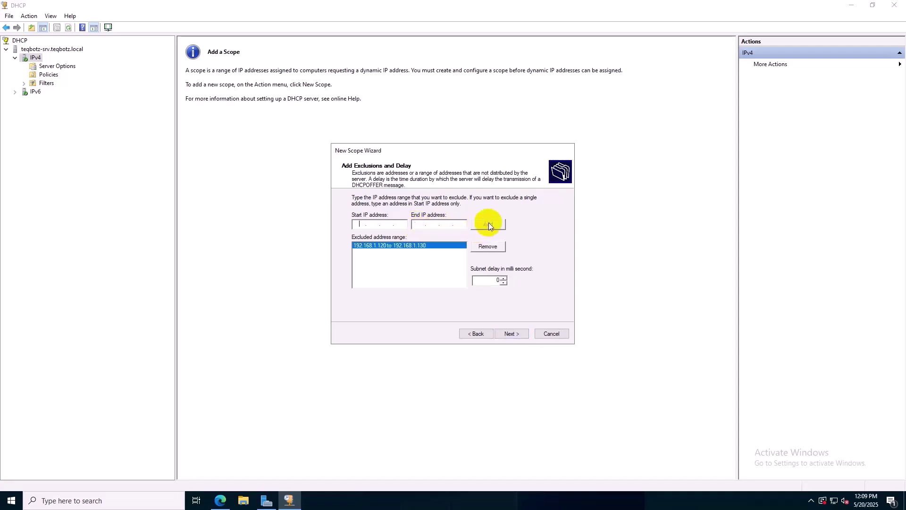
pyautogui.click(510, 332)
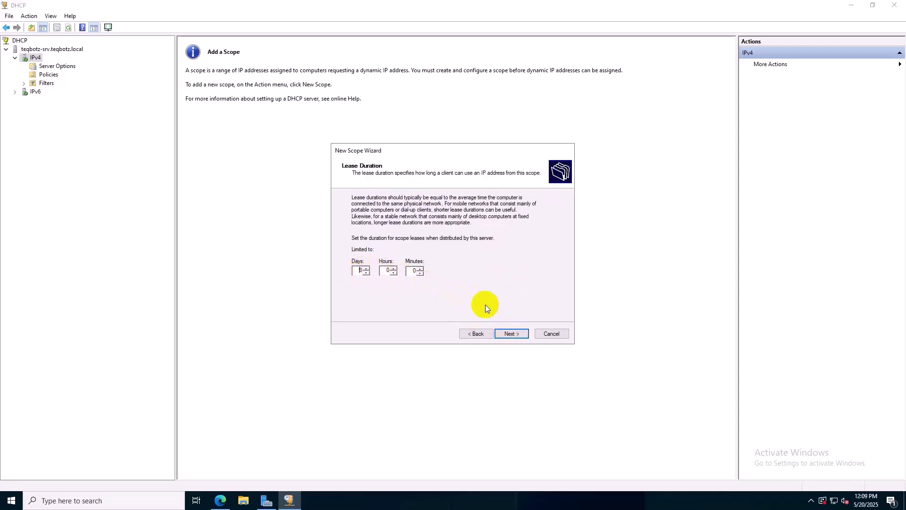
# Accept the proposed lease duration, choose to configure the DHCP options later, and finish creating the scope
pyautogui.click(512, 334)
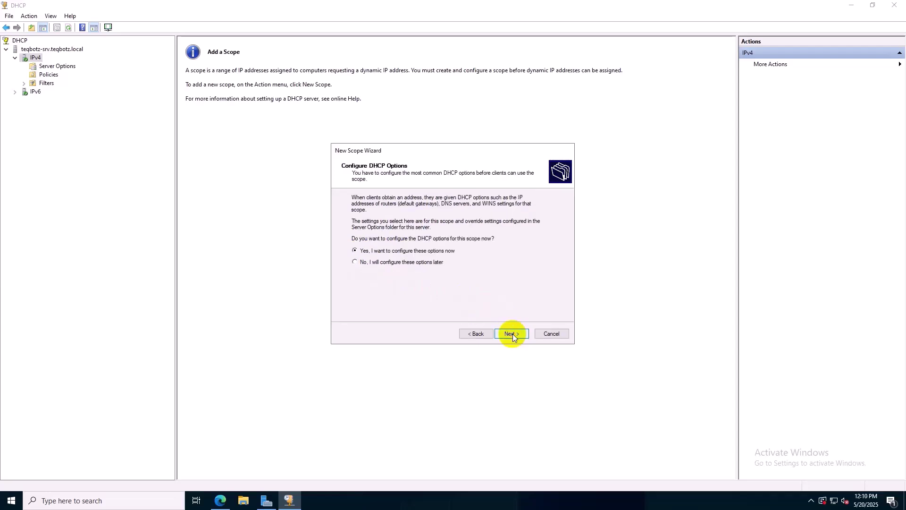
pyautogui.click(513, 333)
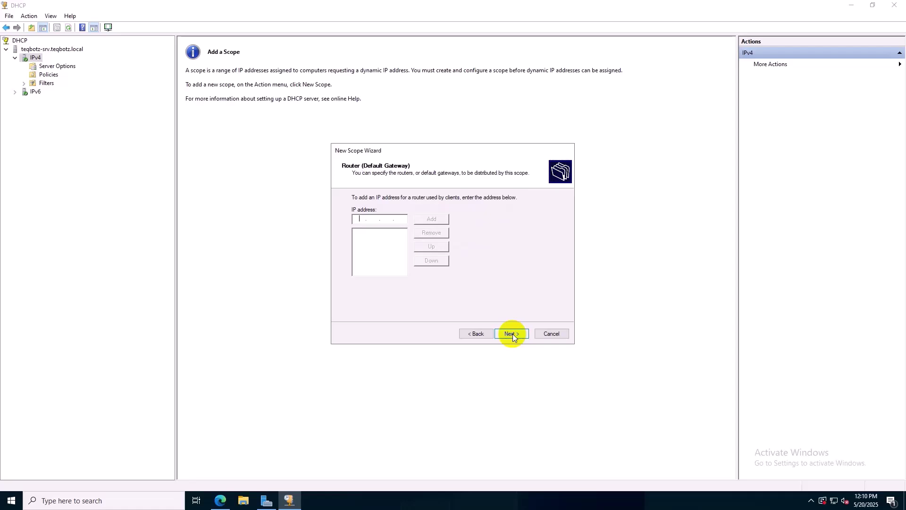
pyautogui.click(476, 334)
pyautogui.click(356, 262)
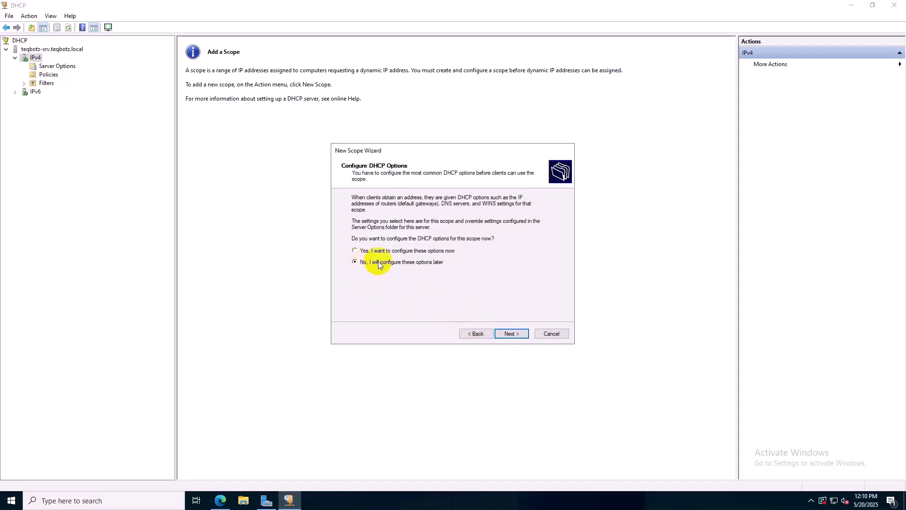
pyautogui.click(506, 334)
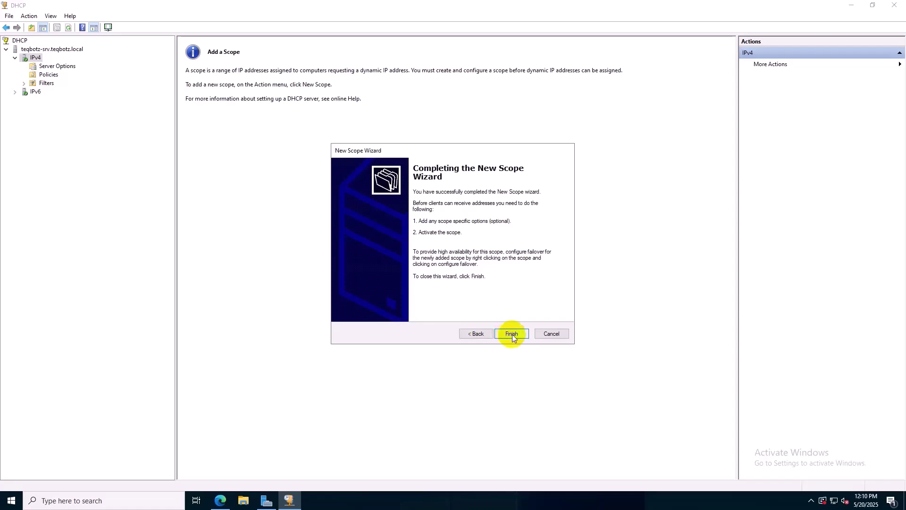
pyautogui.click(512, 334)
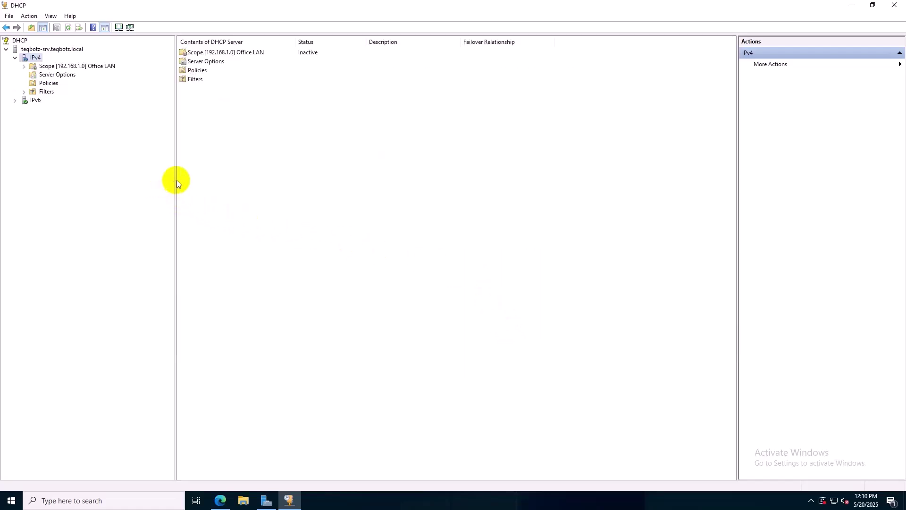
# Widen the console tree, expand the Office LAN scope and activate it
pyautogui.moveTo(176, 178); pyautogui.dragTo(275, 191)
pyautogui.doubleClick(43, 66)
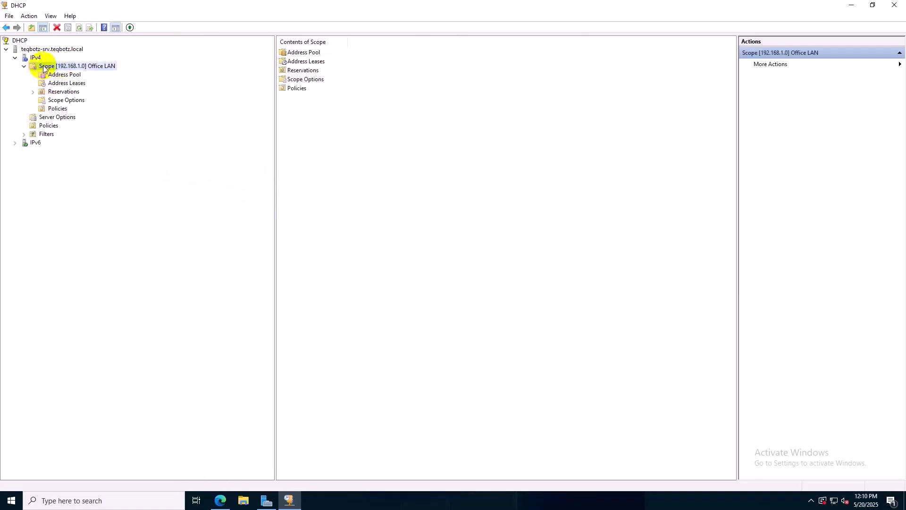
pyautogui.rightClick(44, 65)
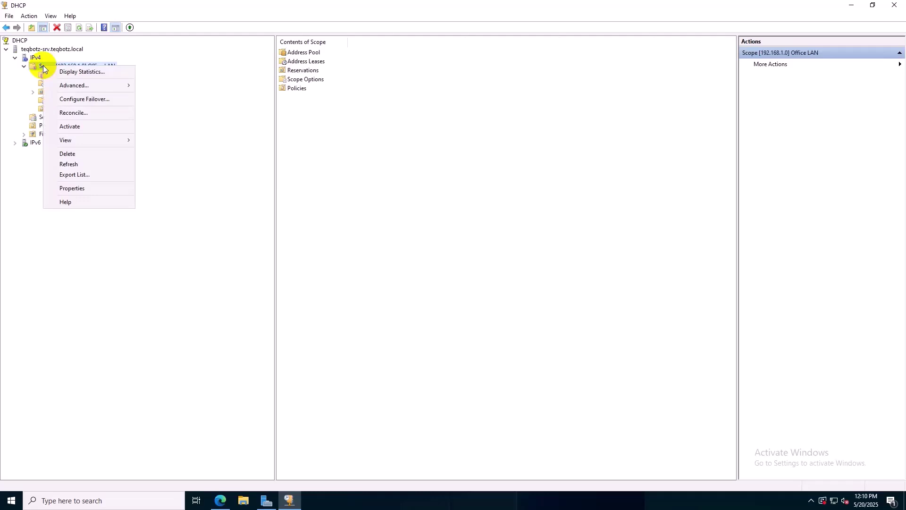
pyautogui.click(73, 126)
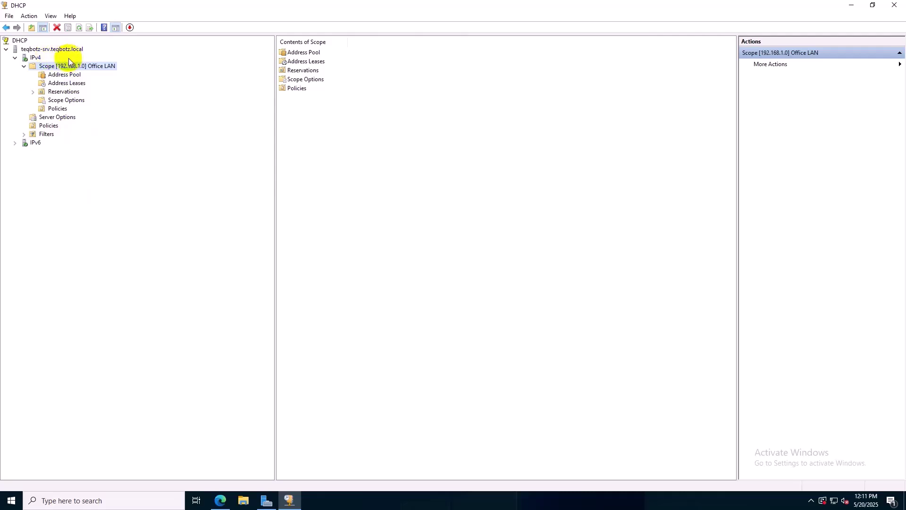
# Review the Office LAN scope's address pool, address leases and reservations
pyautogui.click(53, 74)
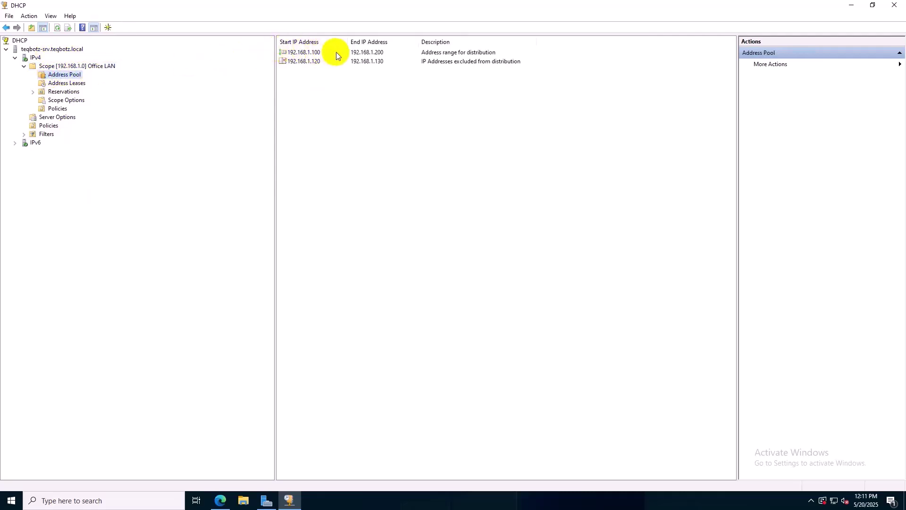
pyautogui.click(65, 83)
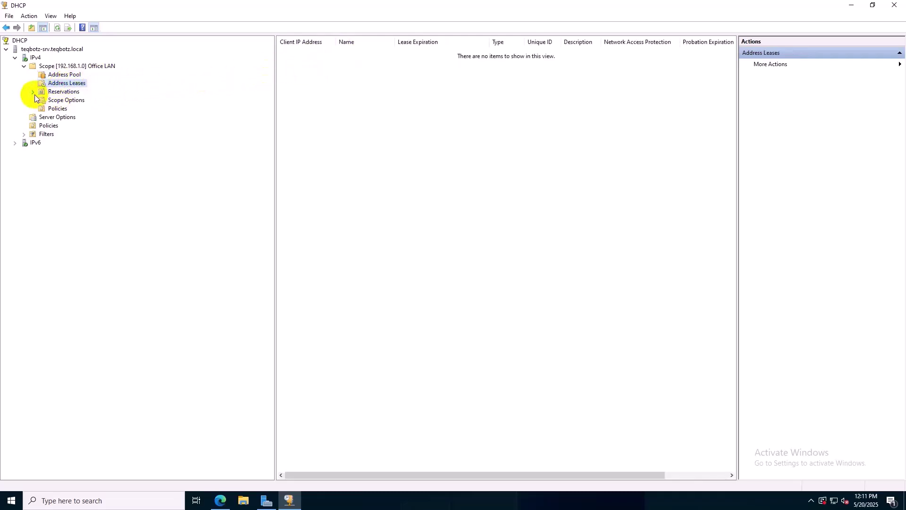
pyautogui.click(64, 91)
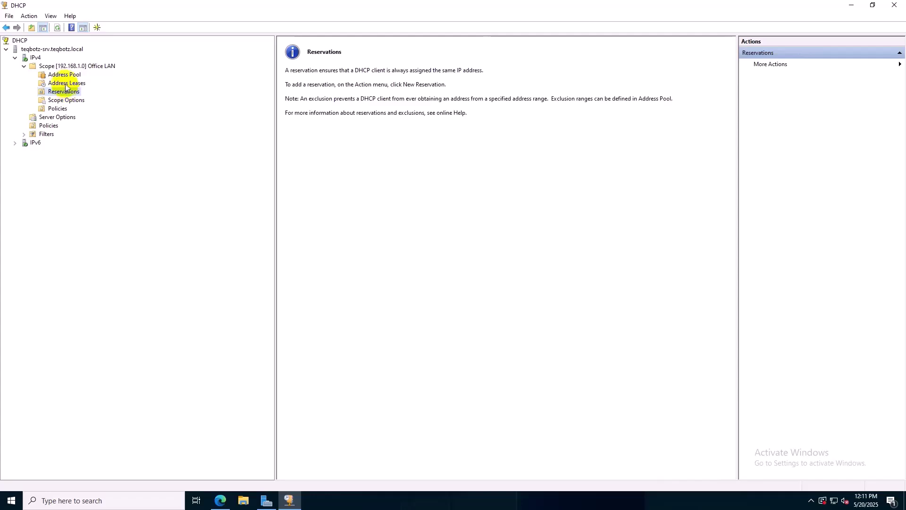
pyautogui.click(60, 75)
# Display the Office LAN scope's address leases and widen the Client IP Address and Type columns
pyautogui.click(56, 66)
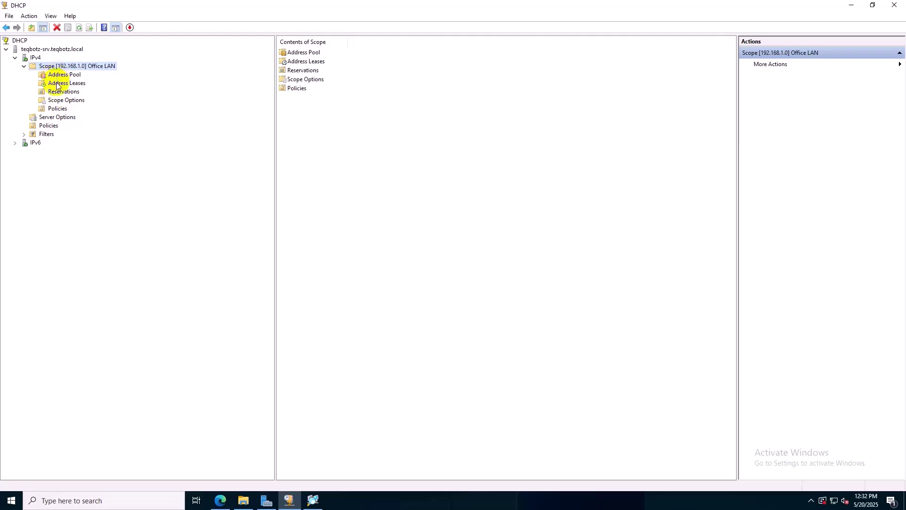
pyautogui.click(56, 84)
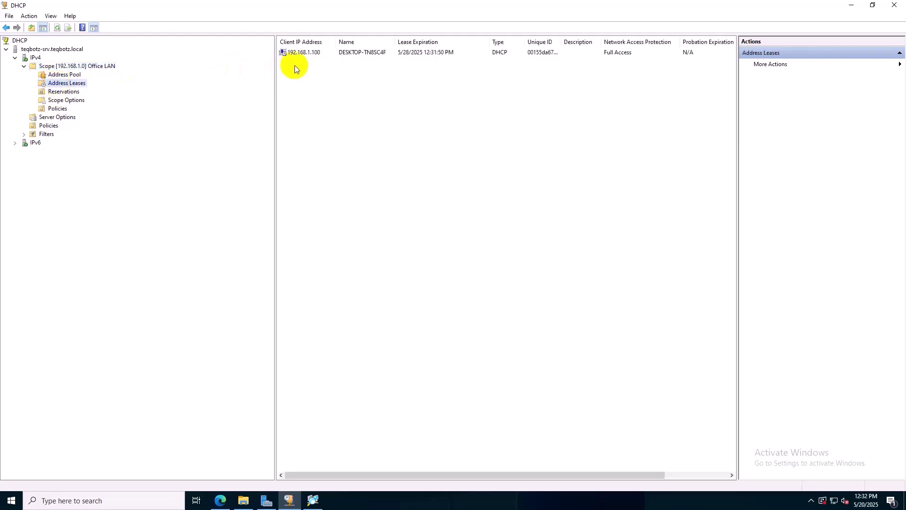
pyautogui.moveTo(335, 42); pyautogui.dragTo(365, 42)
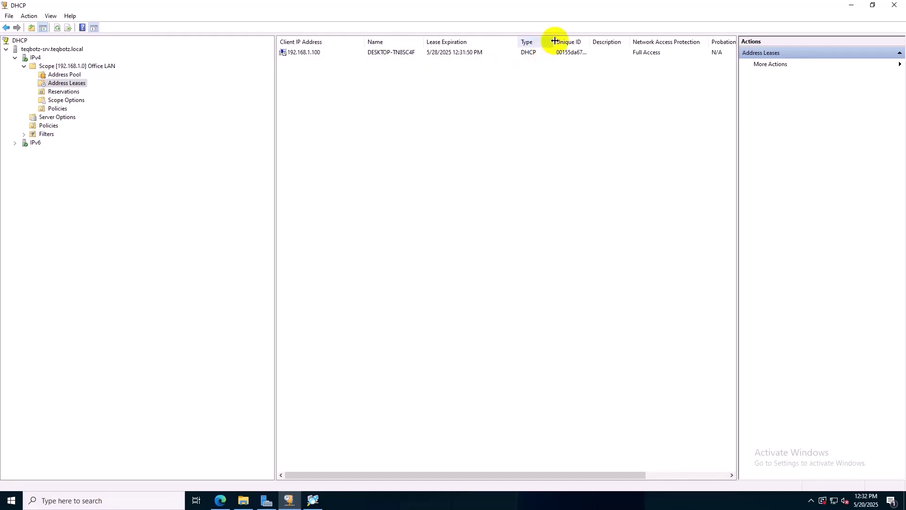
pyautogui.moveTo(554, 42); pyautogui.dragTo(579, 42)
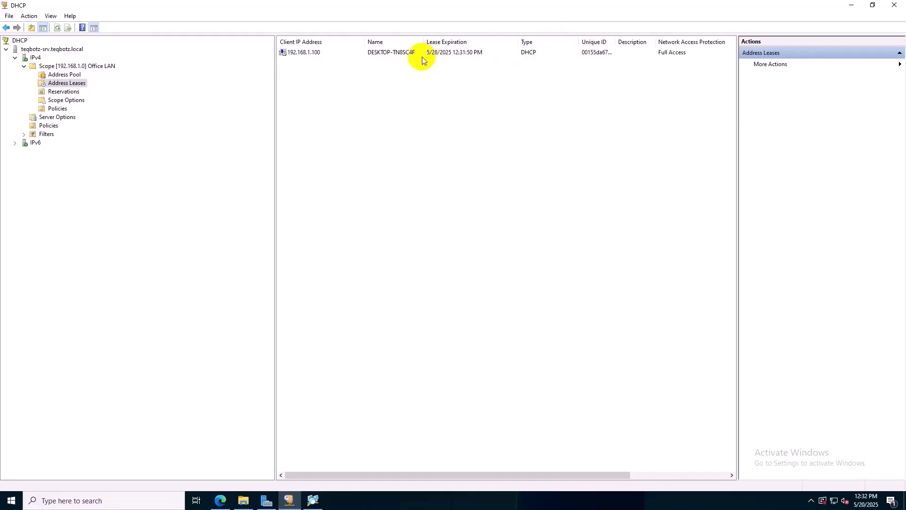
# Start a new reservation in the Office LAN scope and look up the server's name, IP and MAC address in Advanced IP Scanner
pyautogui.click(57, 93)
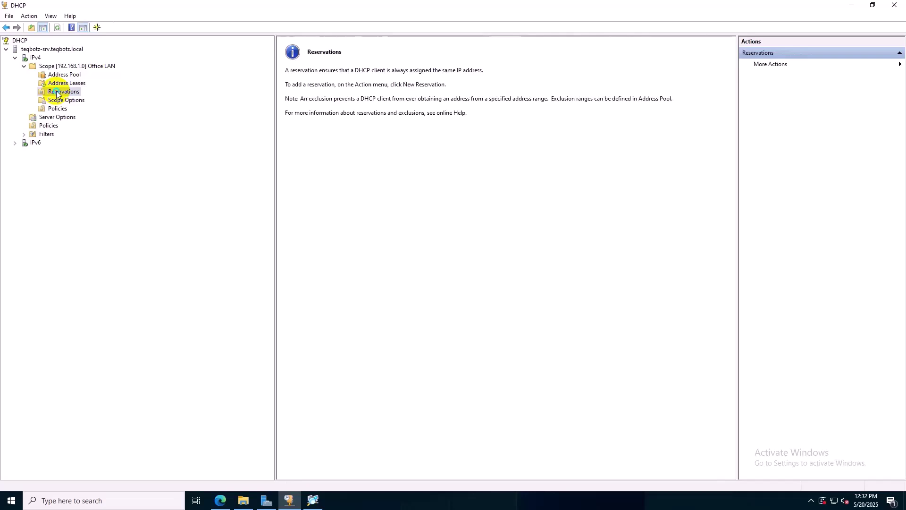
pyautogui.rightClick(57, 93)
pyautogui.click(85, 98)
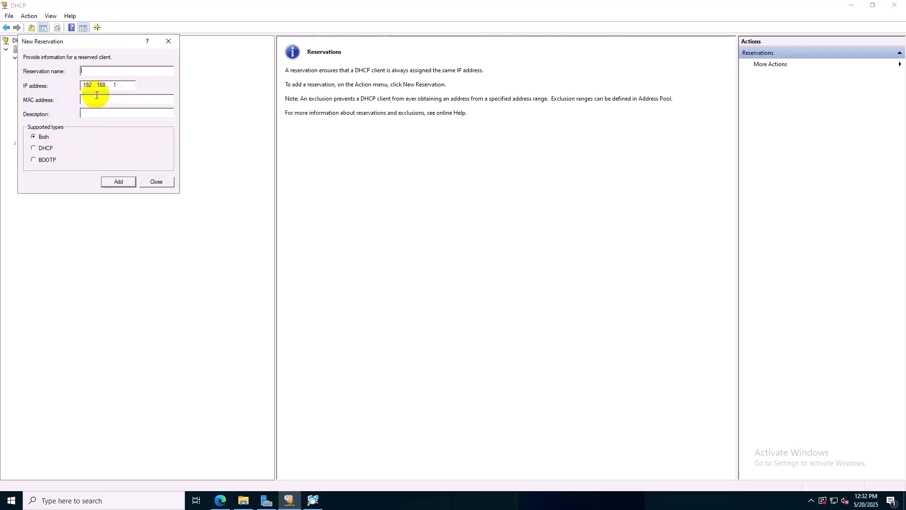
pyautogui.click(313, 501)
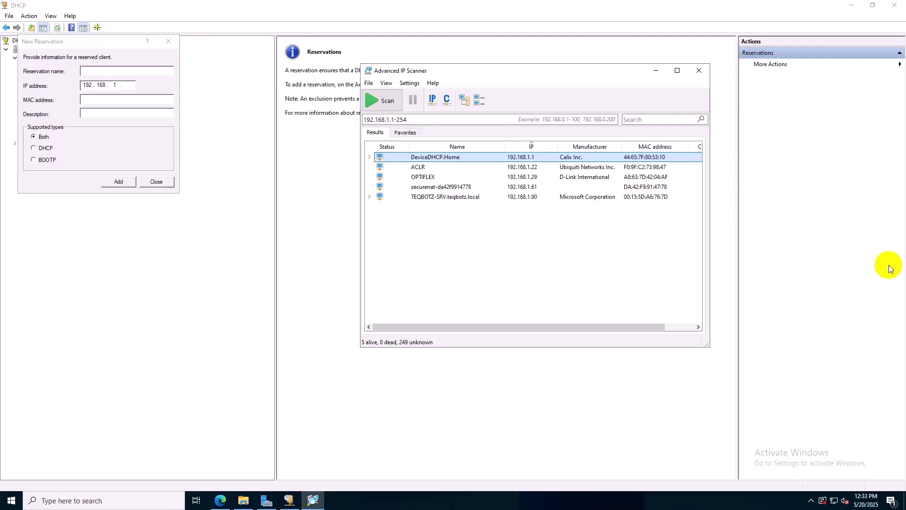
pyautogui.click(888, 264)
# Name the reservation TEQBOTZ-SRV and set its IP address to 192.168.1.90 and its MAC address to 00155DA6767D
pyautogui.click(90, 71)
pyautogui.write('TEQBOTZ-SRV')
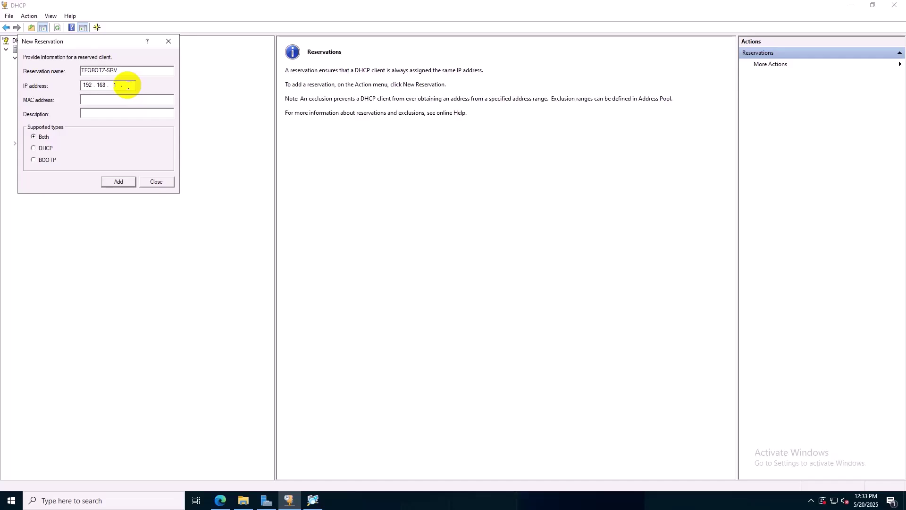
pyautogui.write('90')
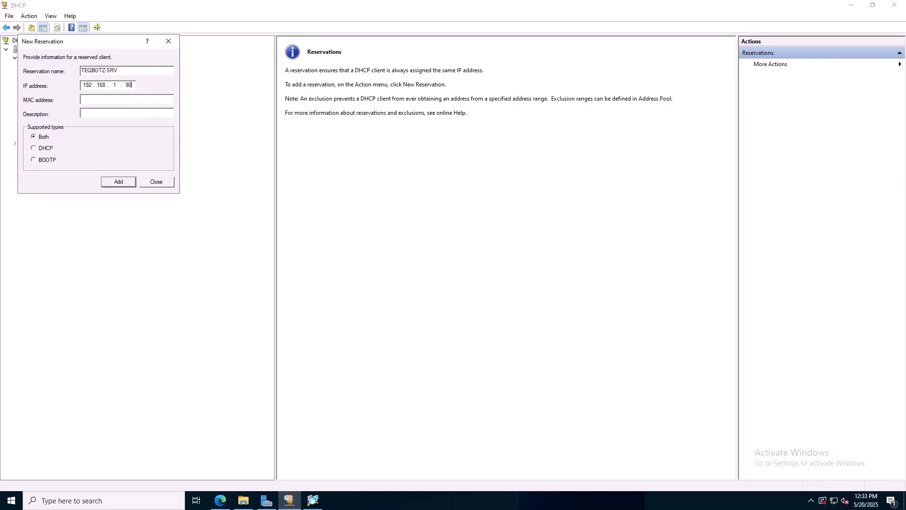
pyautogui.click(113, 100)
pyautogui.write('00155DA6767D')
# Describe the reservation as "Main server", add it with both supported types, and close the reservation dialog
pyautogui.click(105, 114)
pyautogui.write('mAIN SERVE')
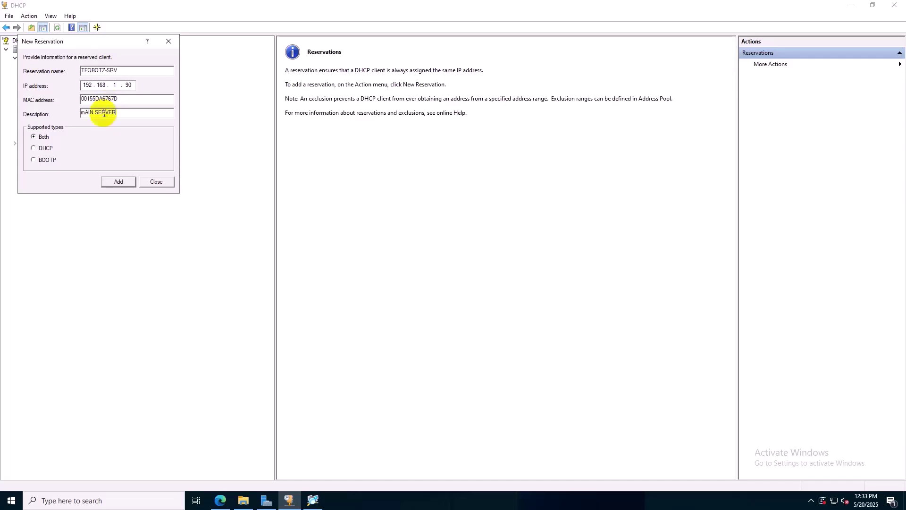
pyautogui.moveTo(117, 113); pyautogui.dragTo(79, 112)
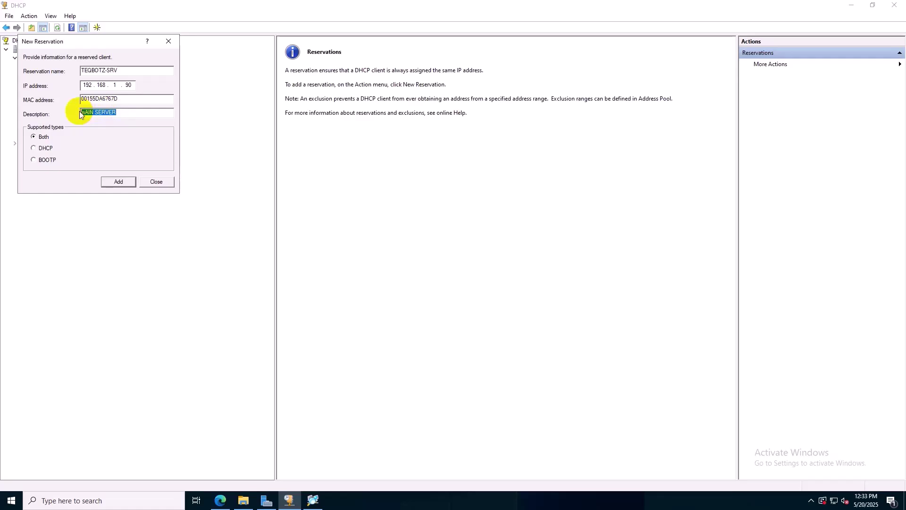
pyautogui.write('Main server')
pyautogui.click(115, 180)
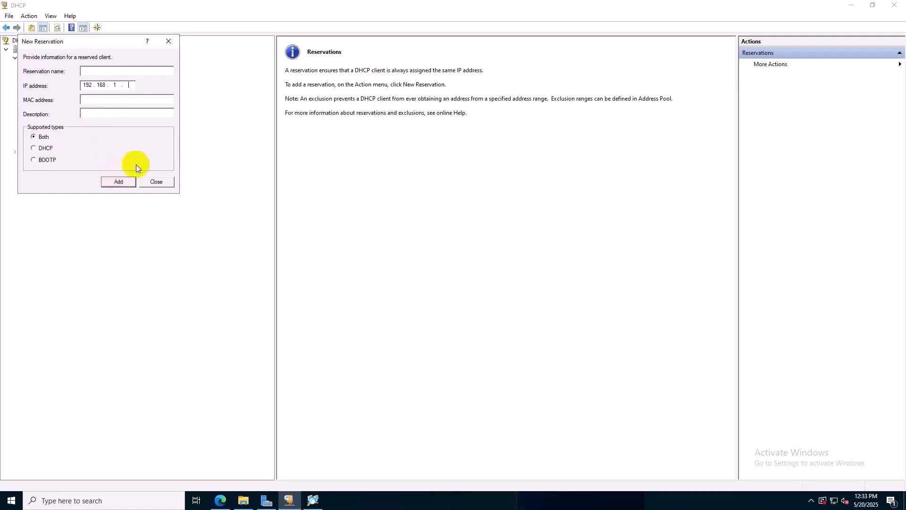
pyautogui.click(151, 182)
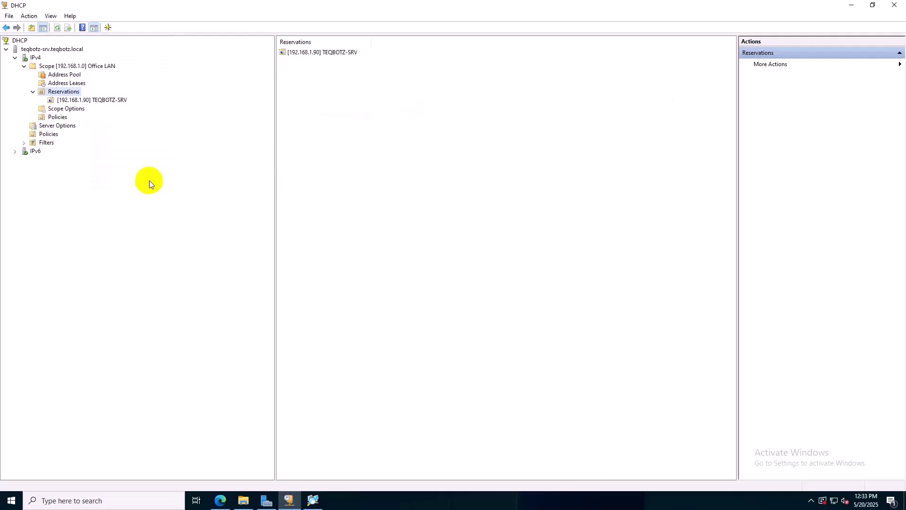
# Convert the 192.168.1.100 address lease into a reservation and dismiss the confirmation message
pyautogui.click(66, 84)
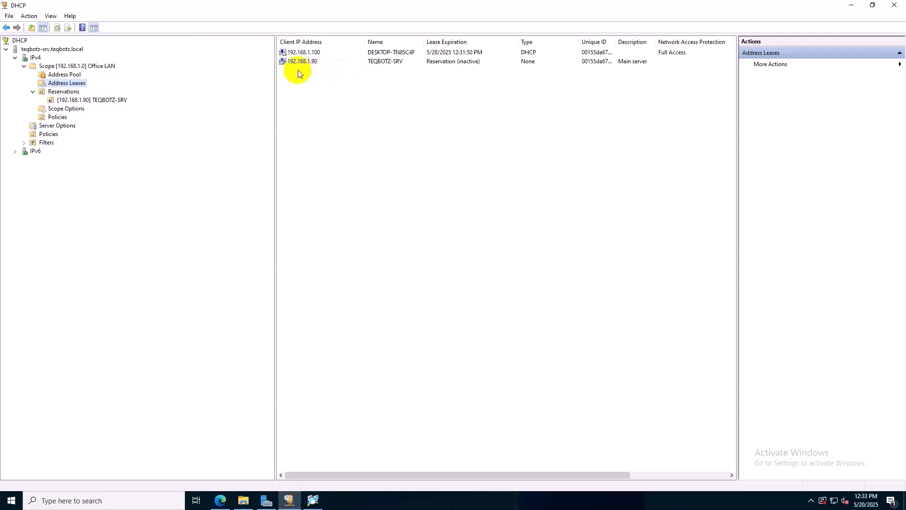
pyautogui.click(319, 53)
pyautogui.rightClick(318, 50)
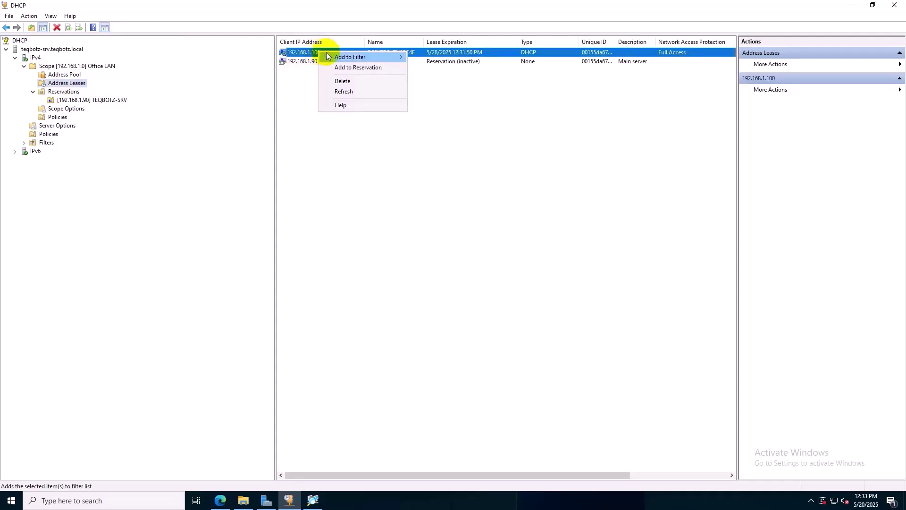
pyautogui.click(350, 68)
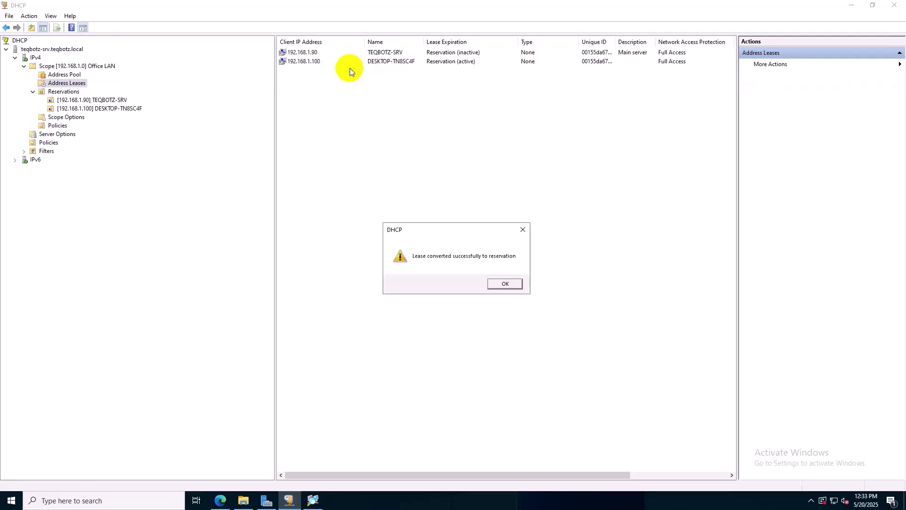
pyautogui.click(502, 283)
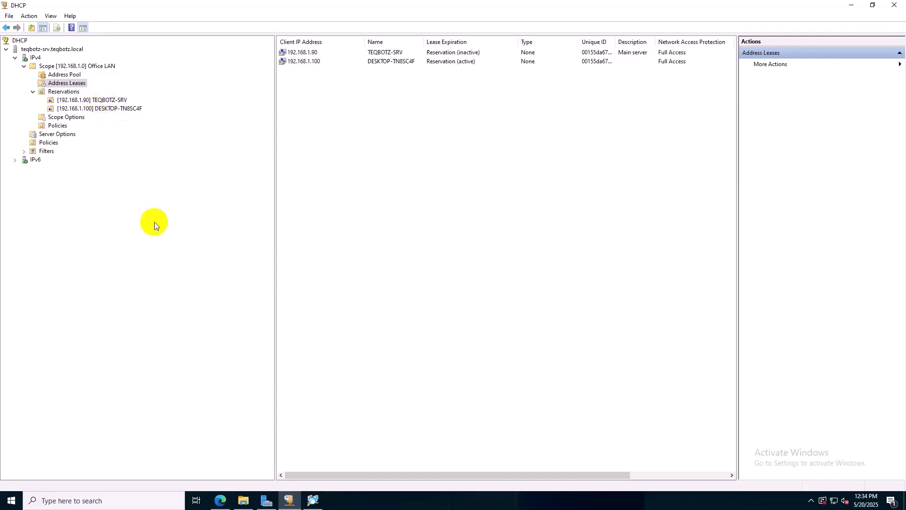
# Switch to Server Manager, open the DNS management console full screen, and widen its console tree
pyautogui.click(266, 501)
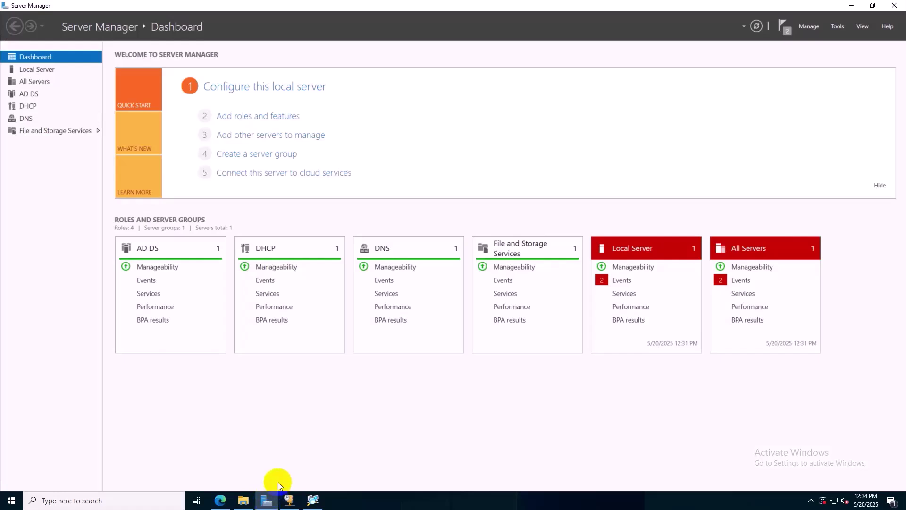
pyautogui.click(838, 27)
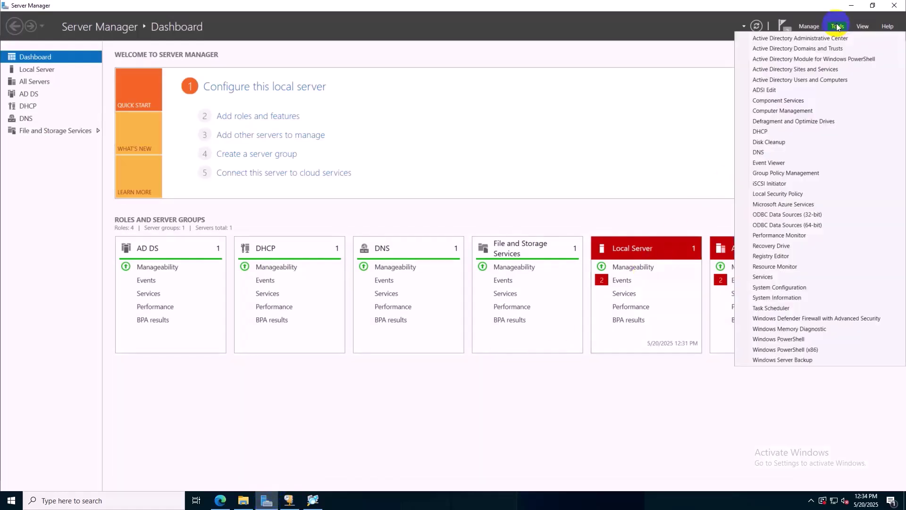
pyautogui.click(757, 152)
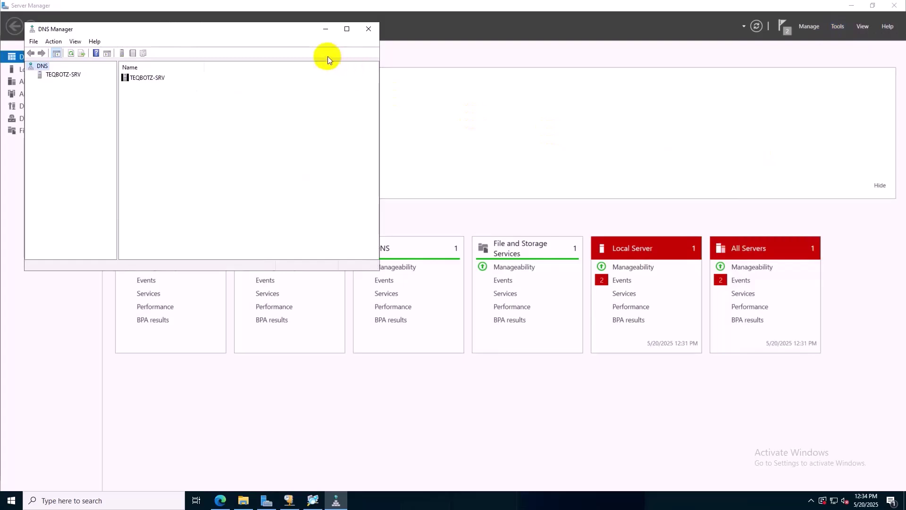
pyautogui.click(347, 28)
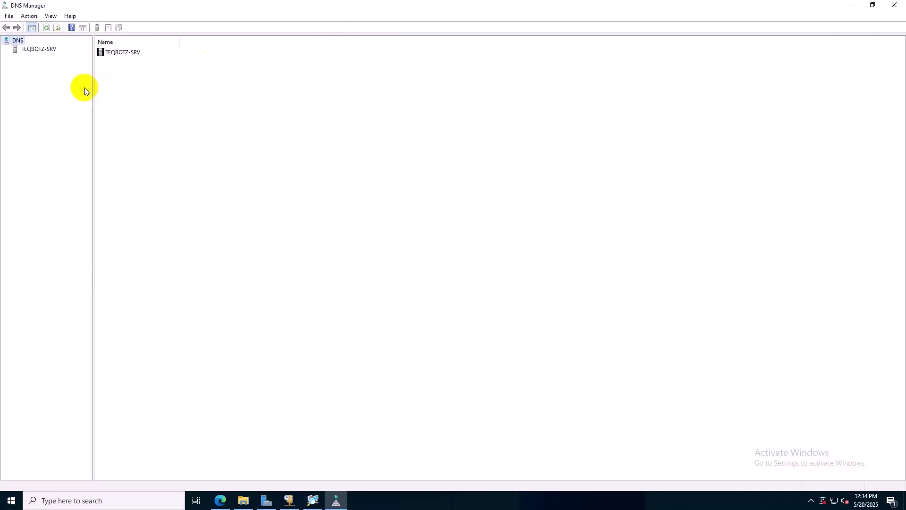
pyautogui.moveTo(92, 86); pyautogui.dragTo(240, 77)
# Examine the host records in the teqbotz.local forward lookup zone of TEQBOTZ-SRV and refresh the zone
pyautogui.click(30, 49)
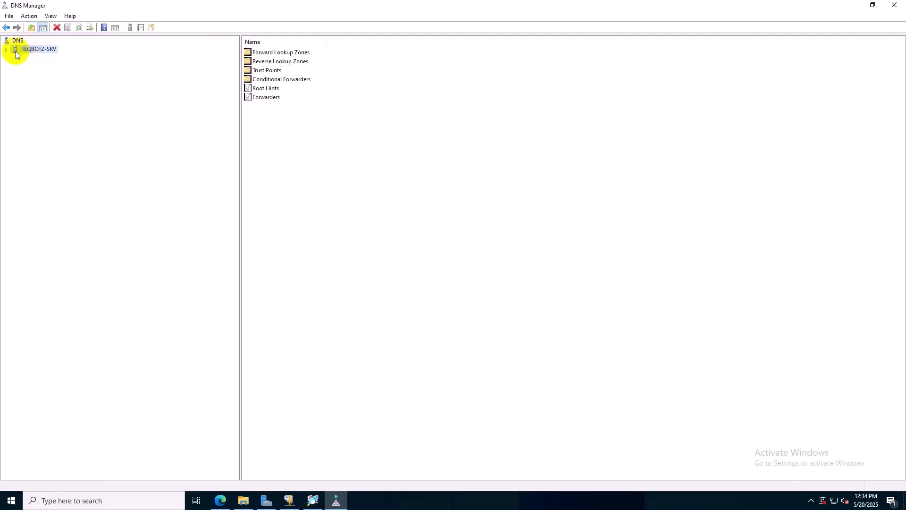
pyautogui.click(5, 49)
pyautogui.click(38, 57)
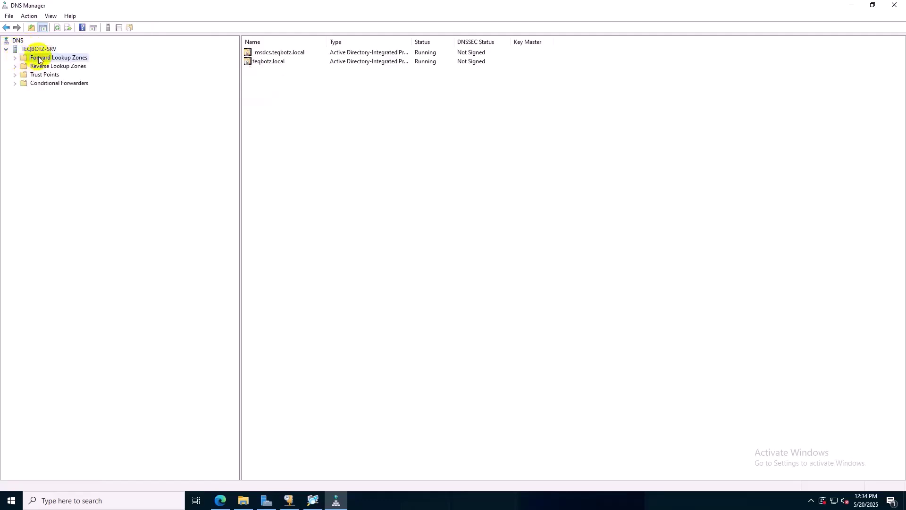
pyautogui.click(15, 58)
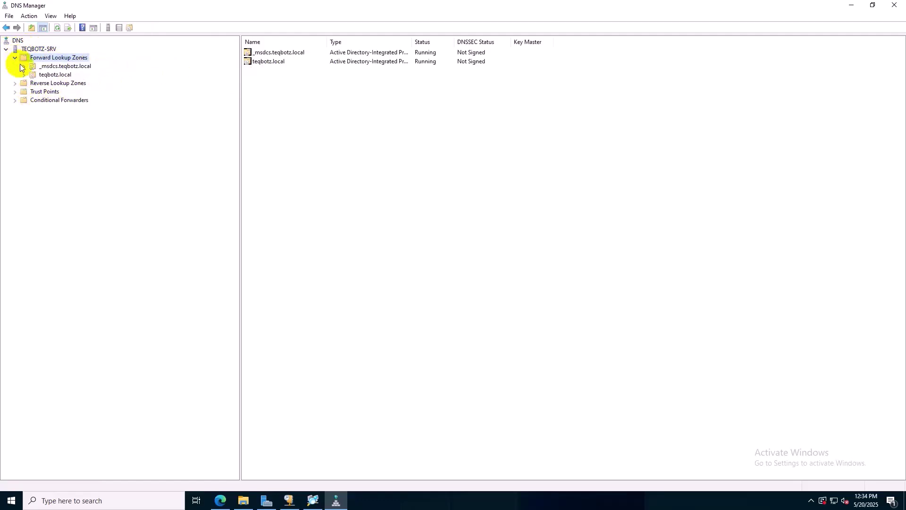
pyautogui.click(44, 75)
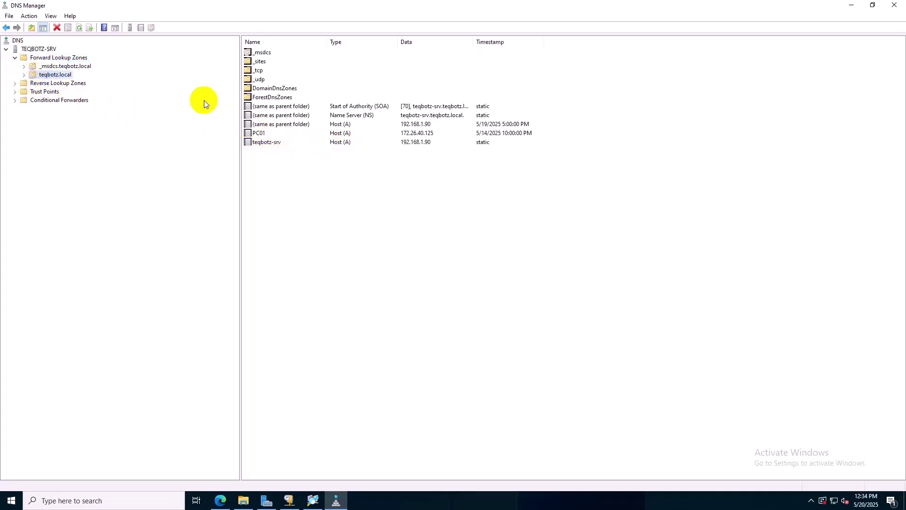
pyautogui.click(78, 27)
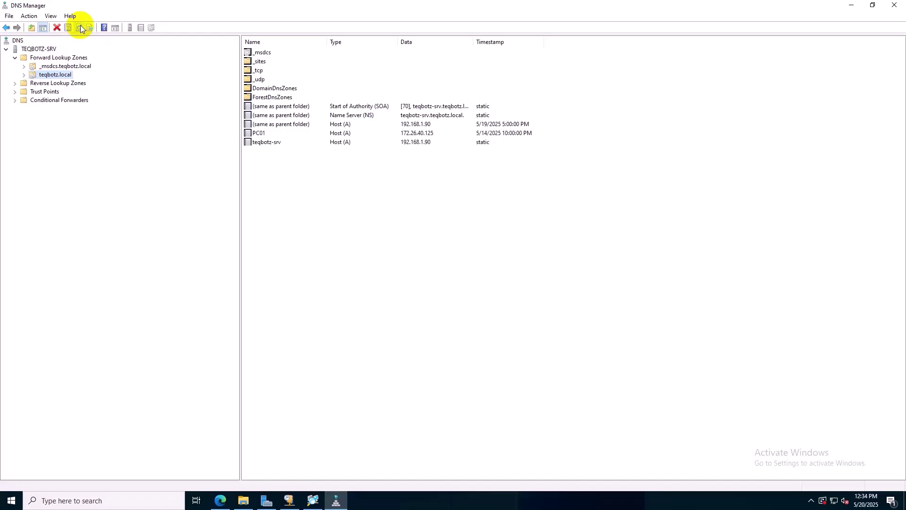
pyautogui.click(265, 143)
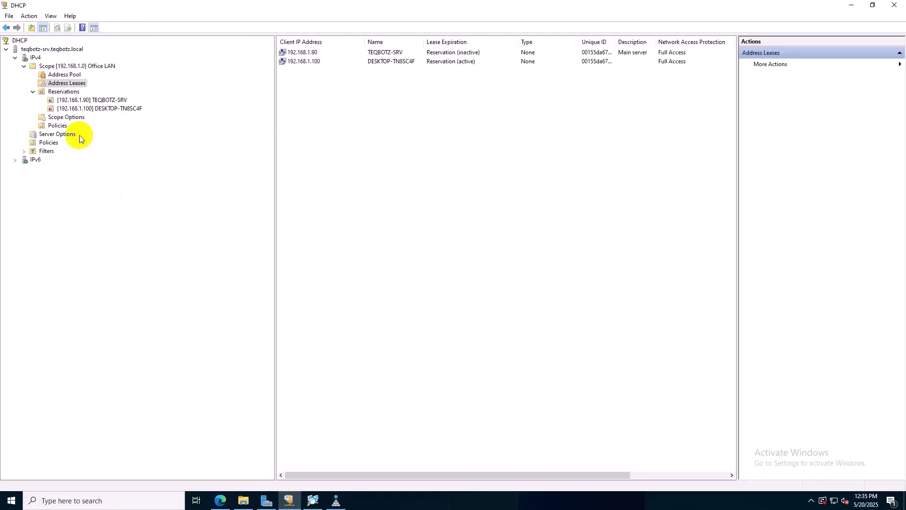
# Switch back to the DHCP console and start a new IPv4 Allow filter with MAC address 44657F805311
pyautogui.click(23, 152)
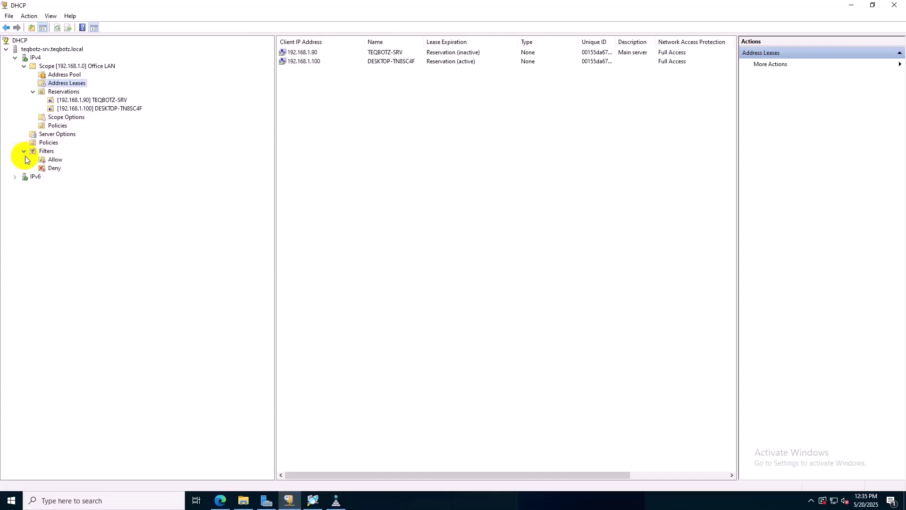
pyautogui.click(52, 161)
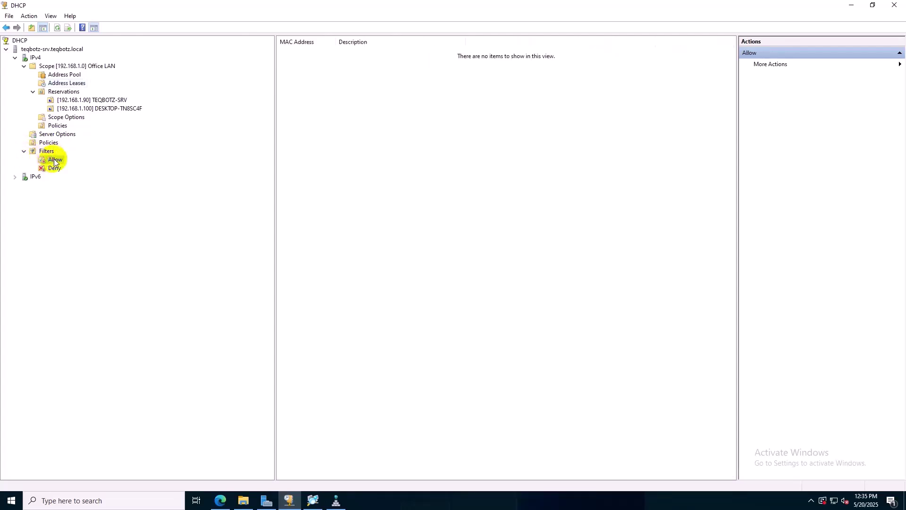
pyautogui.rightClick(55, 161)
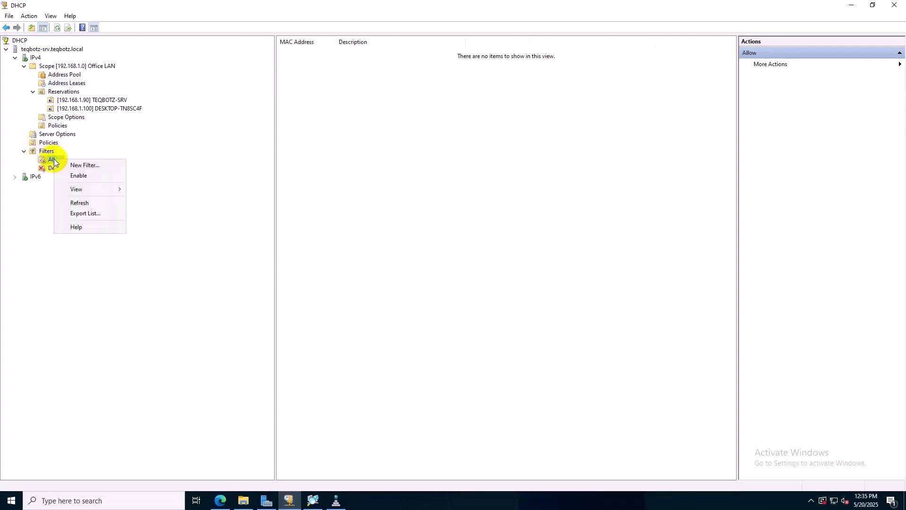
pyautogui.click(84, 164)
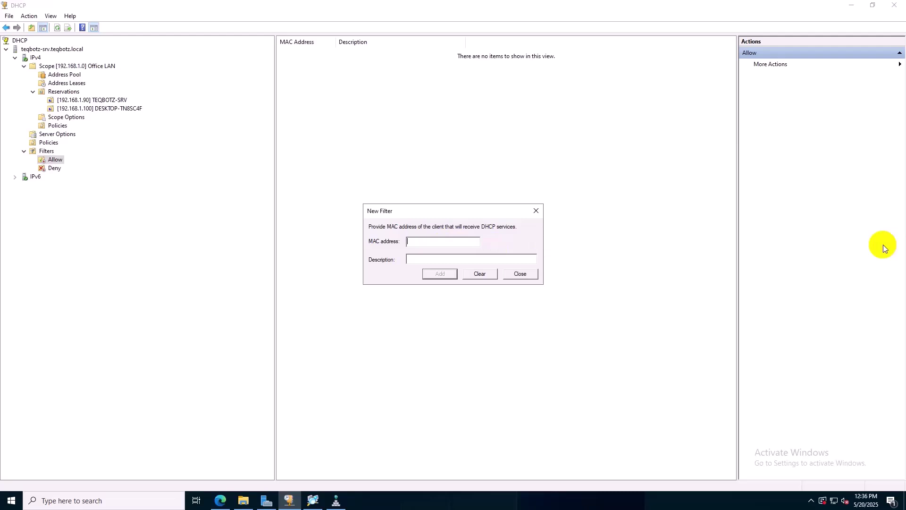
pyautogui.click(433, 240)
pyautogui.write('44657F805310')
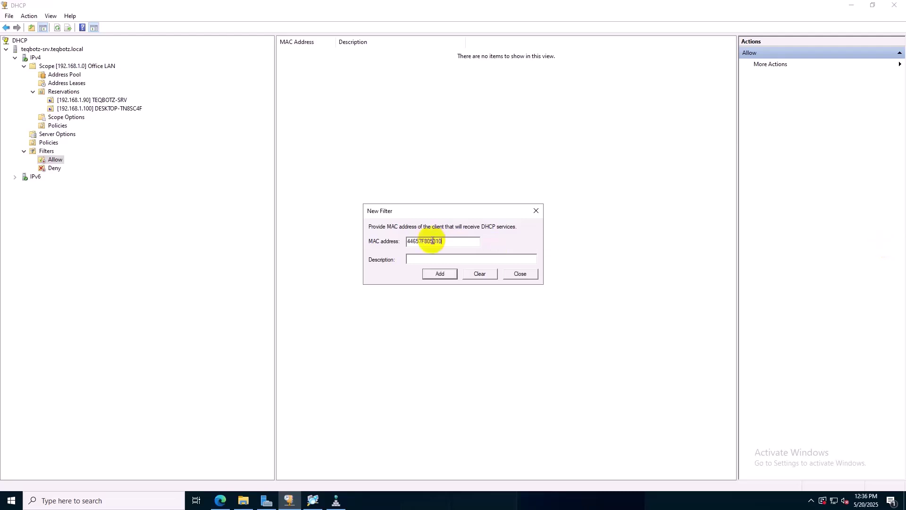
pyautogui.press('BackSpace')
pyautogui.write('1')
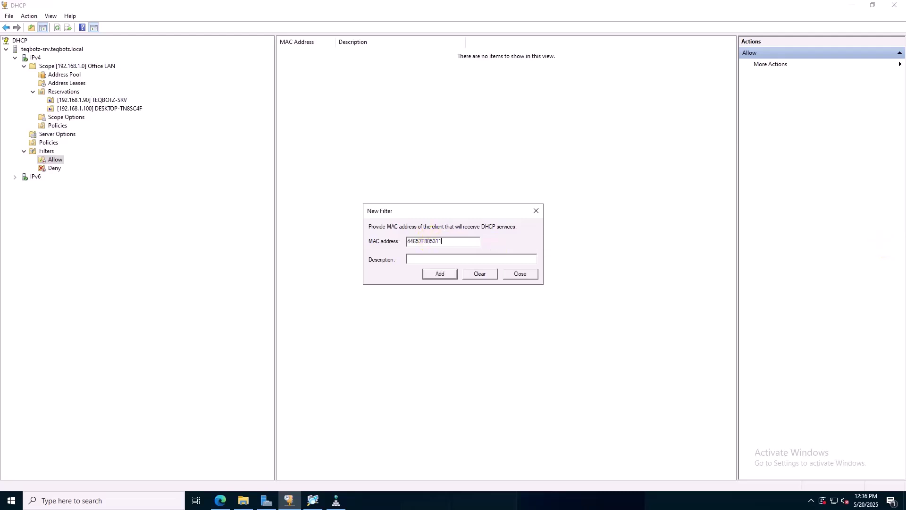
# Describe the new Allow filter as "Laptop", add it, and close the filter dialog
pyautogui.click(436, 262)
pyautogui.write('Laptop')
pyautogui.click(441, 273)
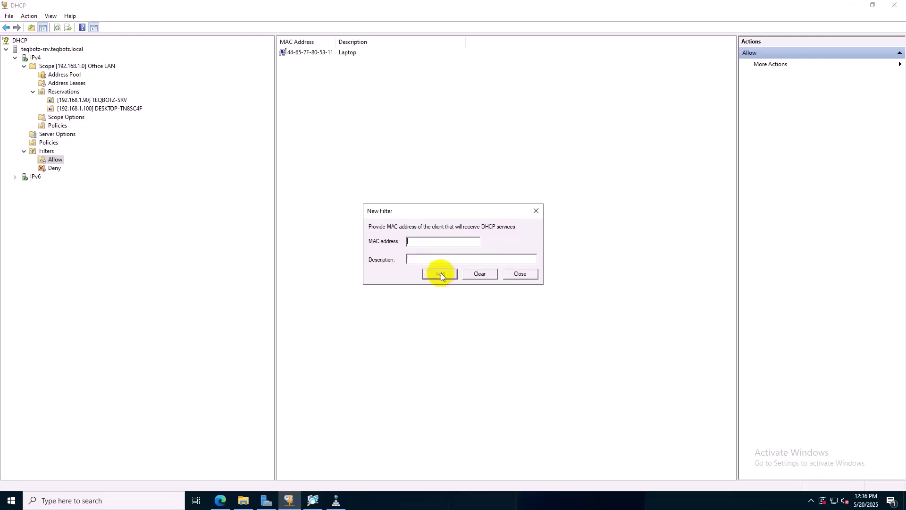
pyautogui.click(525, 273)
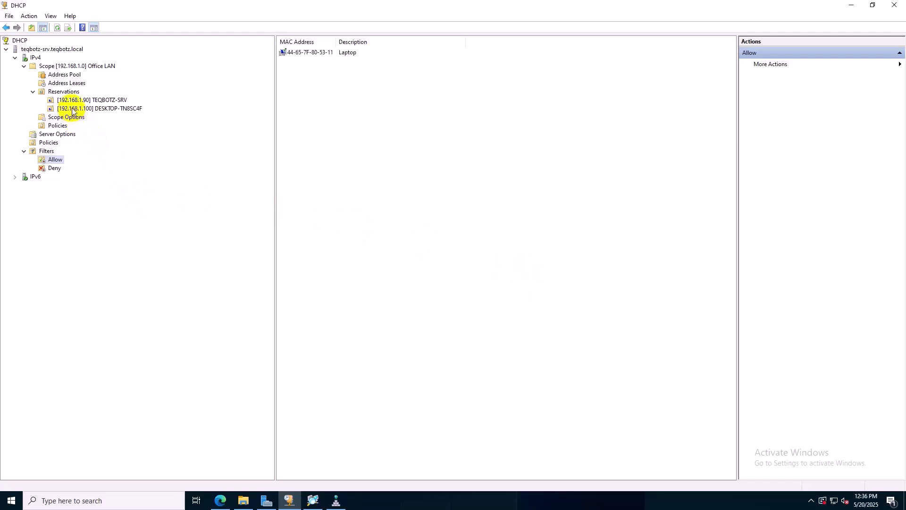
# Enable the Allow filter list for the IPv4 DHCP server
pyautogui.click(53, 161)
pyautogui.rightClick(53, 160)
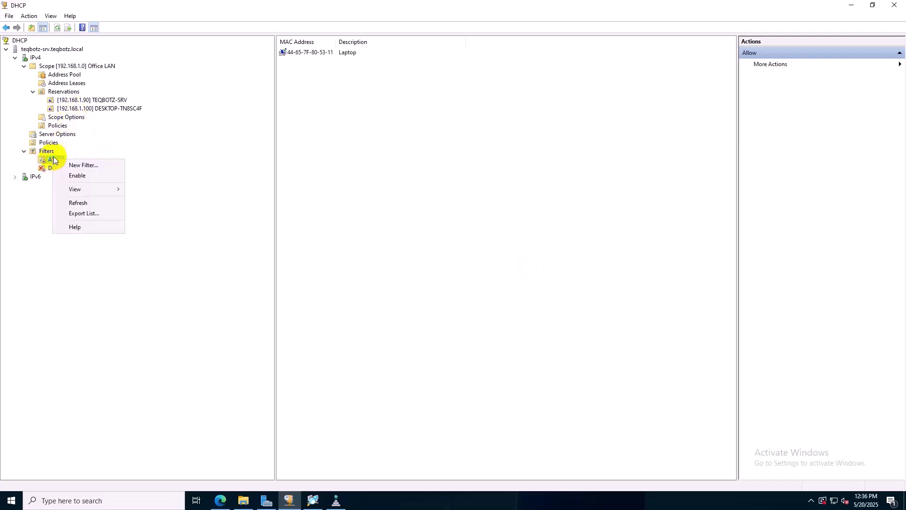
pyautogui.click(76, 176)
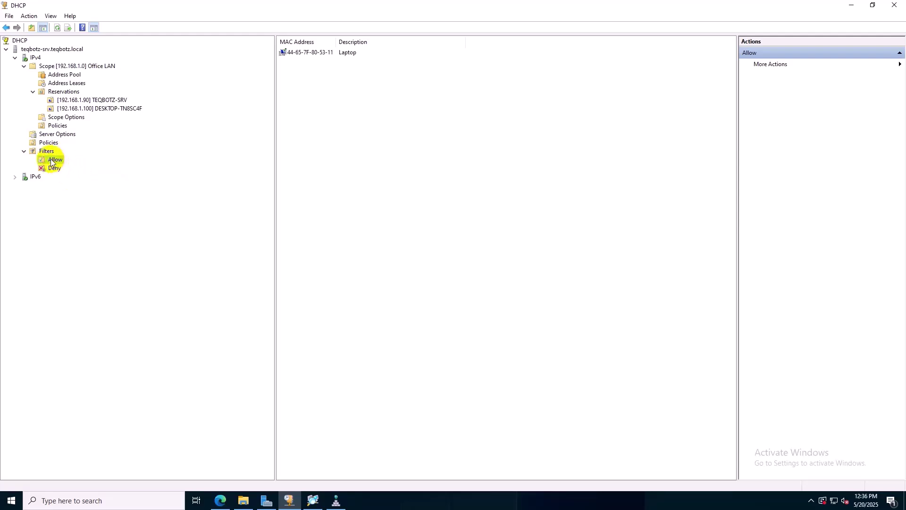